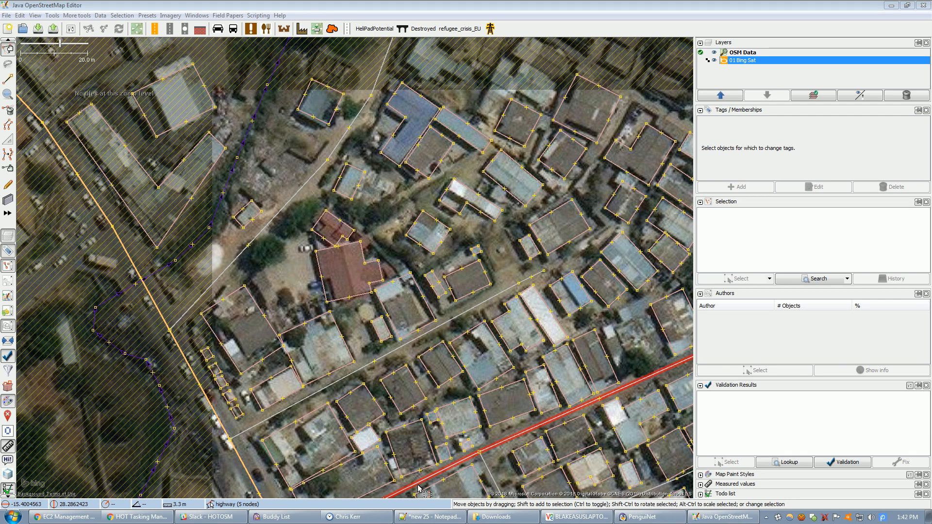
- Examine the two oversized building outlines east of the main road and locate the Replace Geometry command
{"action": "left_click_drag", "start_coordinate": [329, 347], "coordinate": [389, 332]}
{"action": "scroll", "coordinate": [377, 341], "scroll_direction": "up", "scroll_amount": 1}
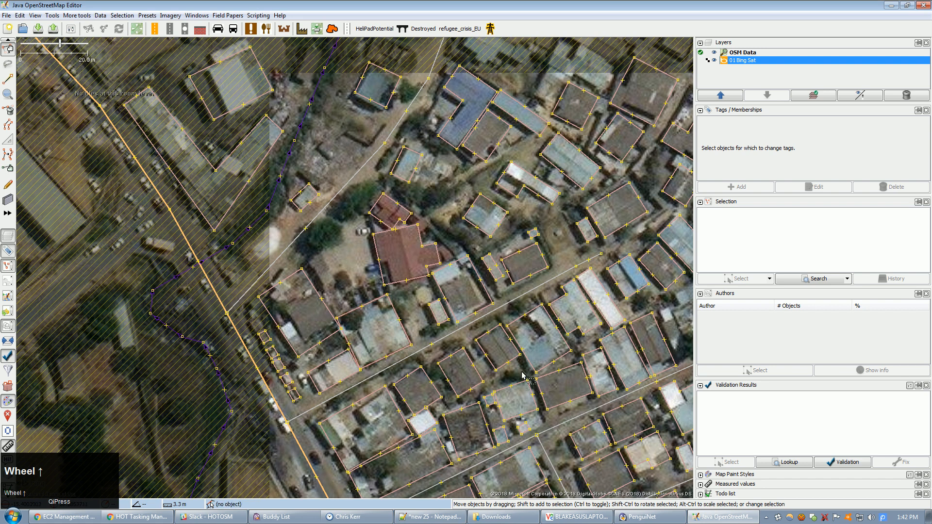
{"action": "left_click_drag", "start_coordinate": [381, 433], "coordinate": [408, 358]}
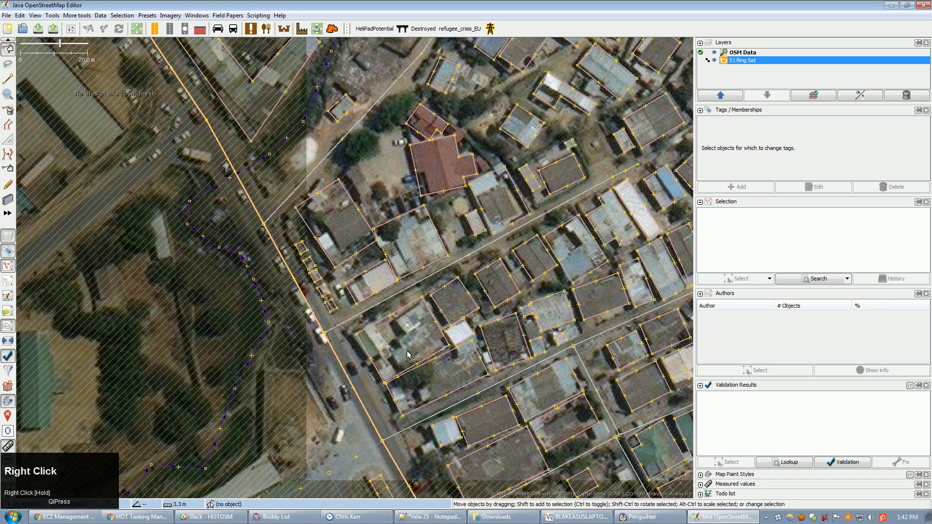
{"action": "left_click", "coordinate": [374, 373]}
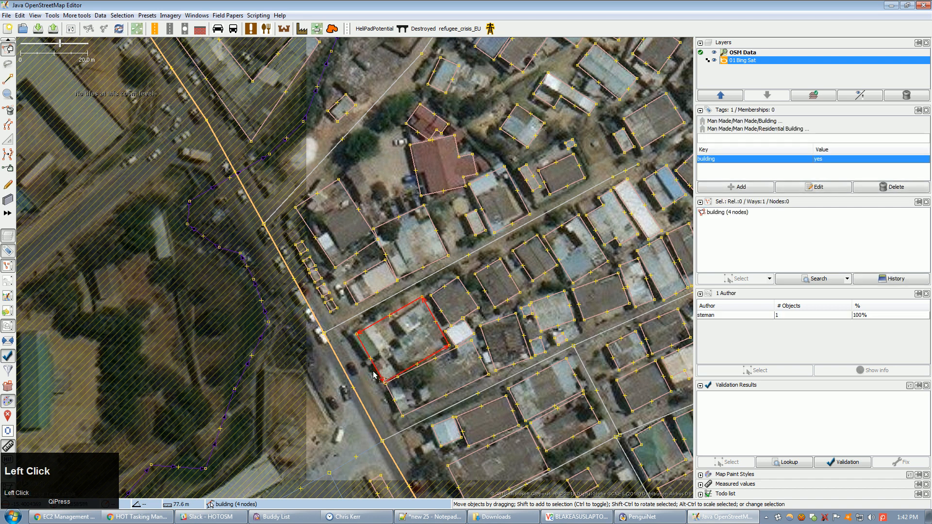
{"action": "left_click", "coordinate": [465, 389]}
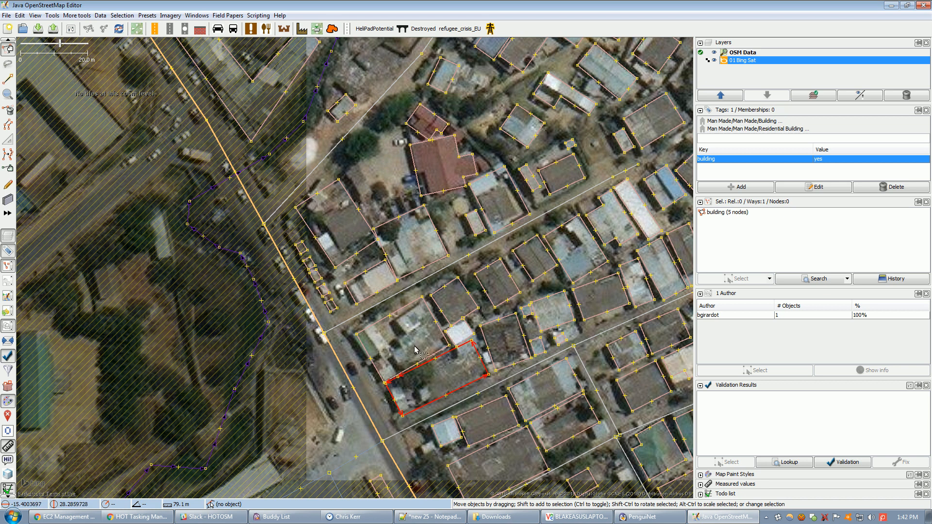
{"action": "left_click", "coordinate": [77, 15]}
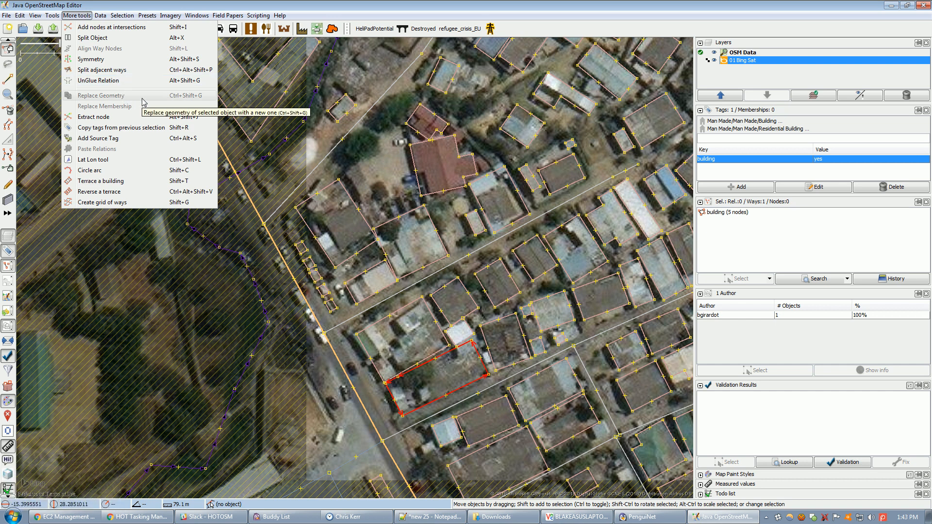
{"action": "left_click", "coordinate": [461, 4]}
- Move the northern oversized building outline northeast, off the cluster of small buildings it covers
{"action": "scroll", "coordinate": [417, 353], "scroll_direction": "up", "scroll_amount": 2}
{"action": "left_click_drag", "start_coordinate": [417, 354], "coordinate": [423, 316]}
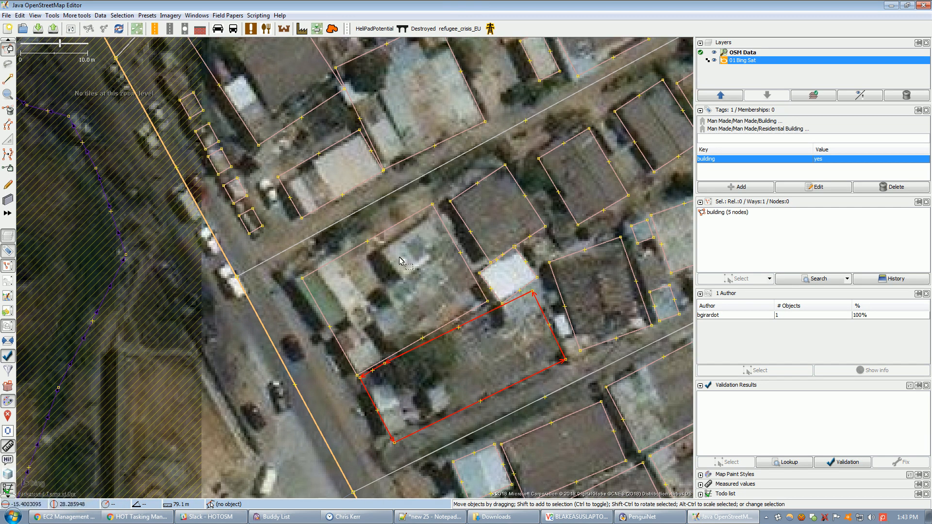
{"action": "left_click_drag", "start_coordinate": [389, 235], "coordinate": [566, 95]}
- Deselect the moved outline and draw a rectangular building about 8 by 5 m over the white-roofed house in the uncovered cluster
{"action": "scroll", "coordinate": [401, 294], "scroll_direction": "down", "scroll_amount": 1}
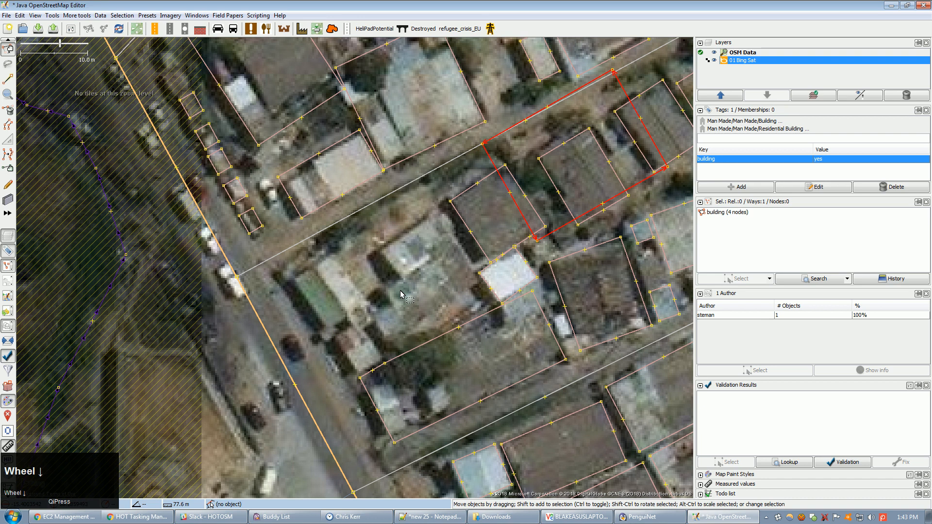
{"action": "scroll", "coordinate": [400, 295], "scroll_direction": "down", "scroll_amount": 2}
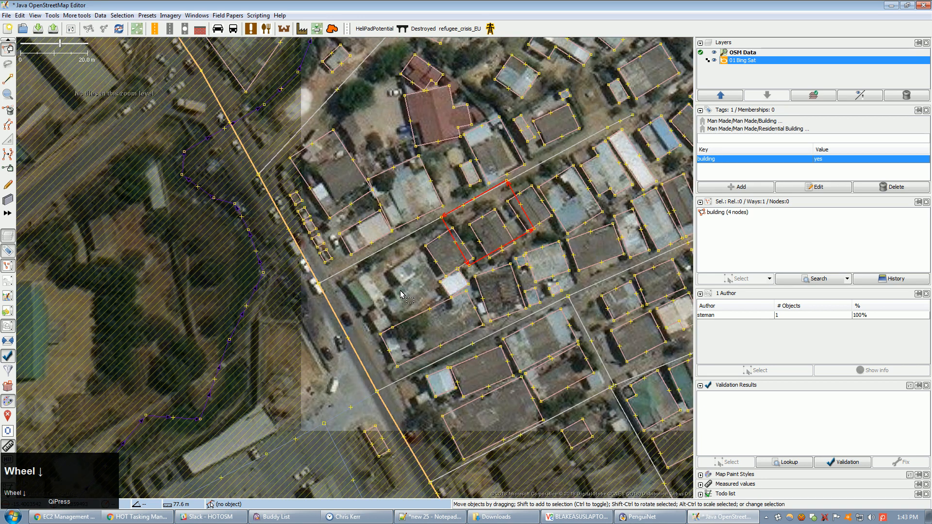
{"action": "right_click", "coordinate": [401, 295]}
{"action": "scroll", "coordinate": [387, 301], "scroll_direction": "up", "scroll_amount": 1}
{"action": "scroll", "coordinate": [388, 300], "scroll_direction": "up", "scroll_amount": 1}
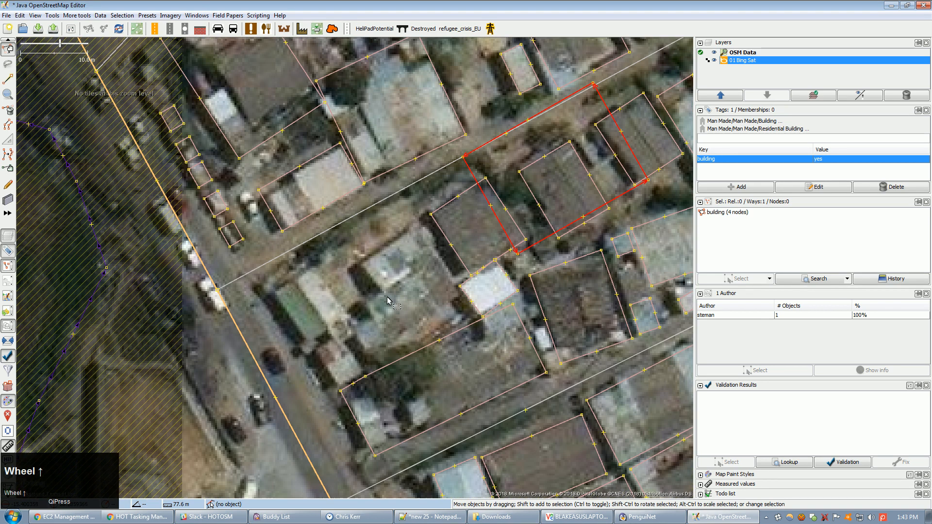
{"action": "right_click", "coordinate": [387, 300]}
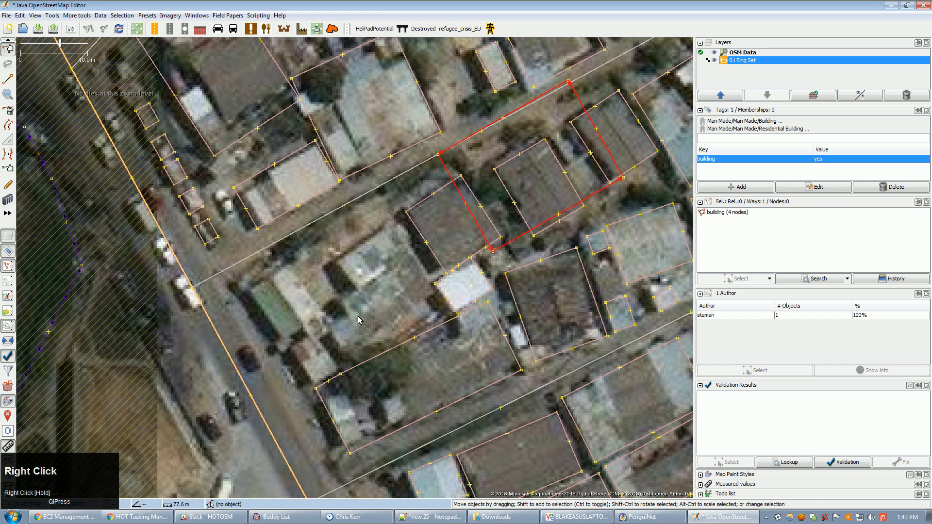
{"action": "key", "text": "Escape"}
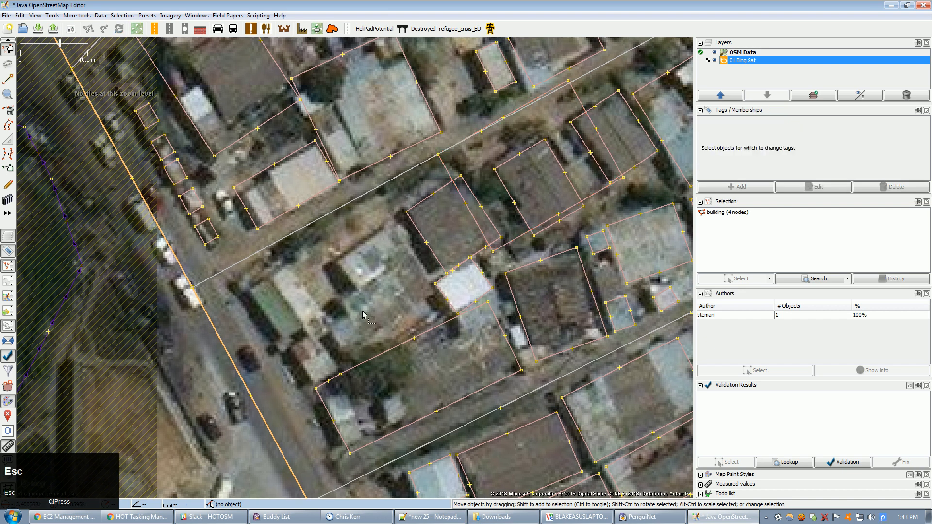
{"action": "key", "text": "b"}
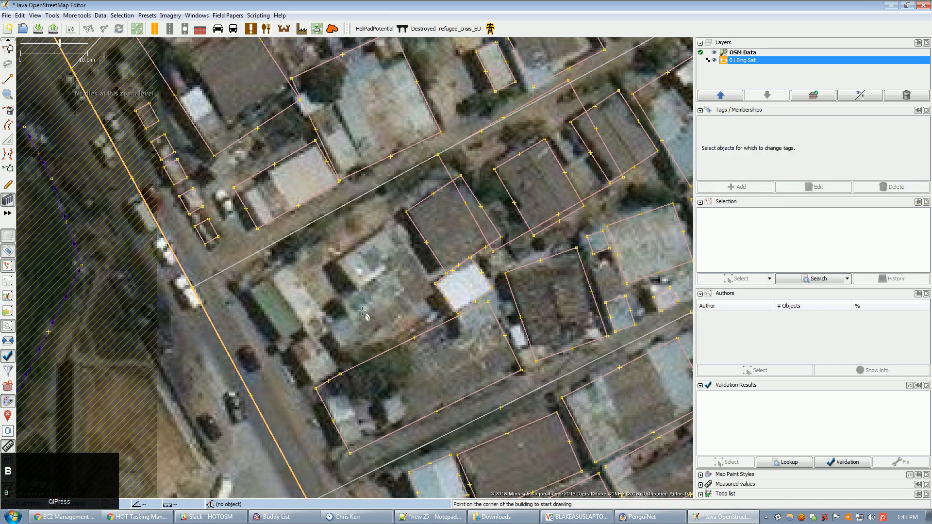
{"action": "left_click", "coordinate": [339, 263]}
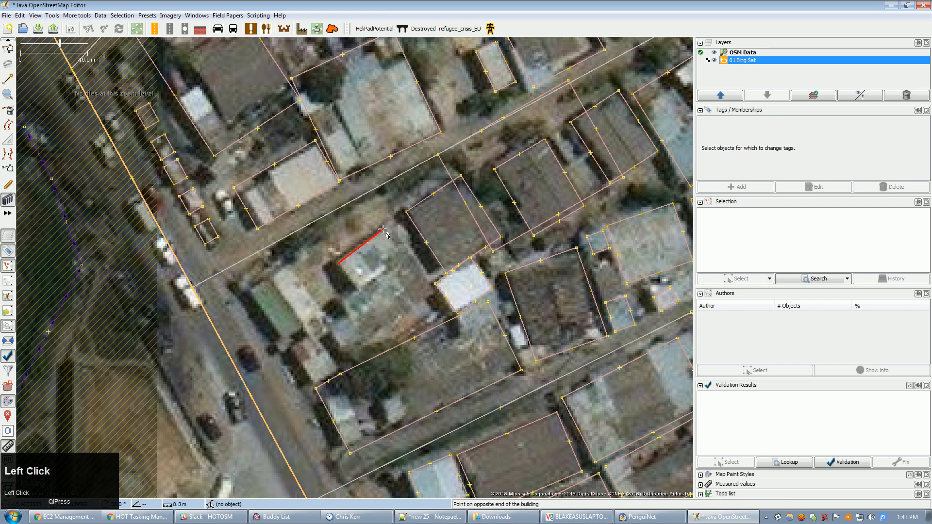
{"action": "left_click", "coordinate": [382, 229]}
{"action": "left_click", "coordinate": [402, 255]}
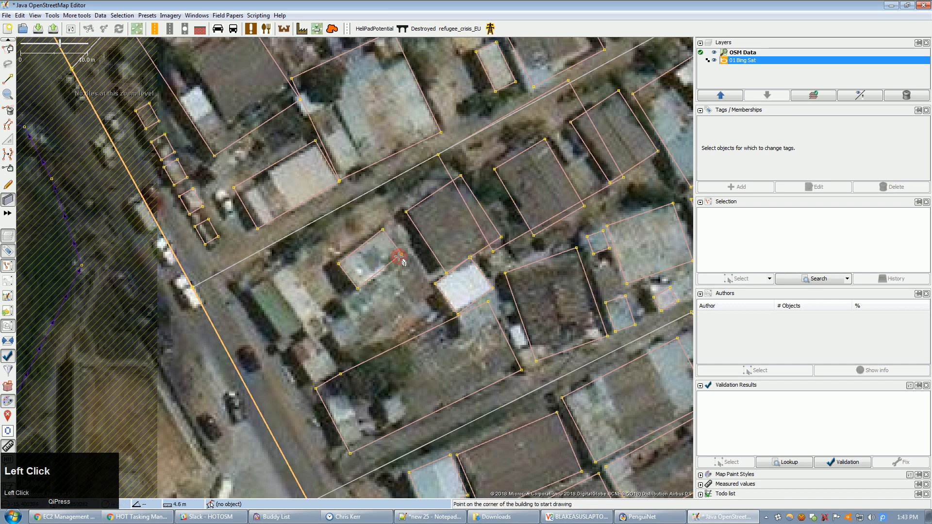
- Draw building outlines over the grey-green roof just south, about 11 m long, and the small shed about 3 by 3 m west of it
{"action": "left_click", "coordinate": [432, 295]}
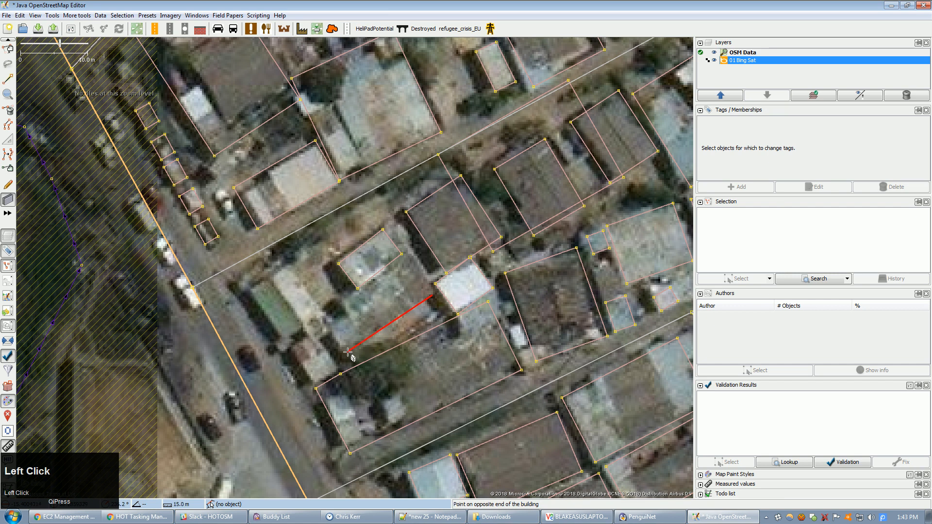
{"action": "left_click", "coordinate": [372, 336]}
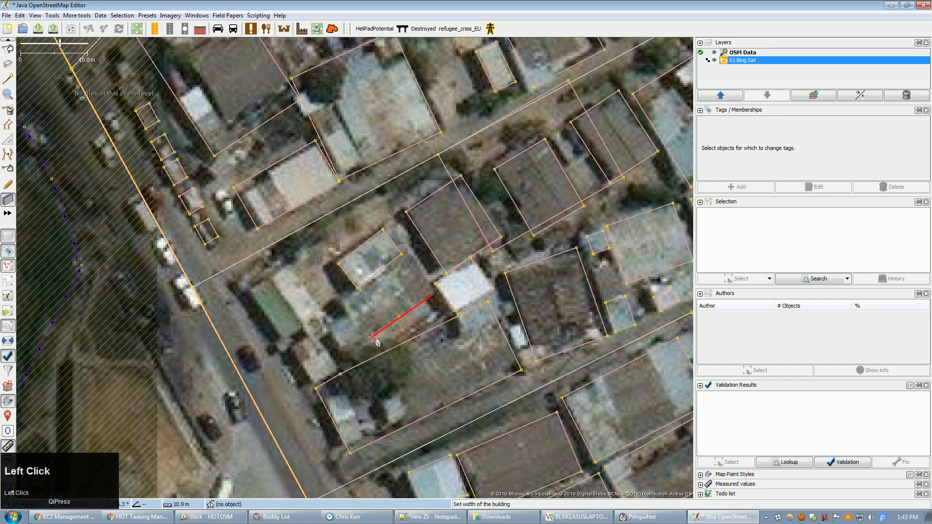
{"action": "left_click", "coordinate": [345, 302]}
{"action": "left_click", "coordinate": [331, 328]}
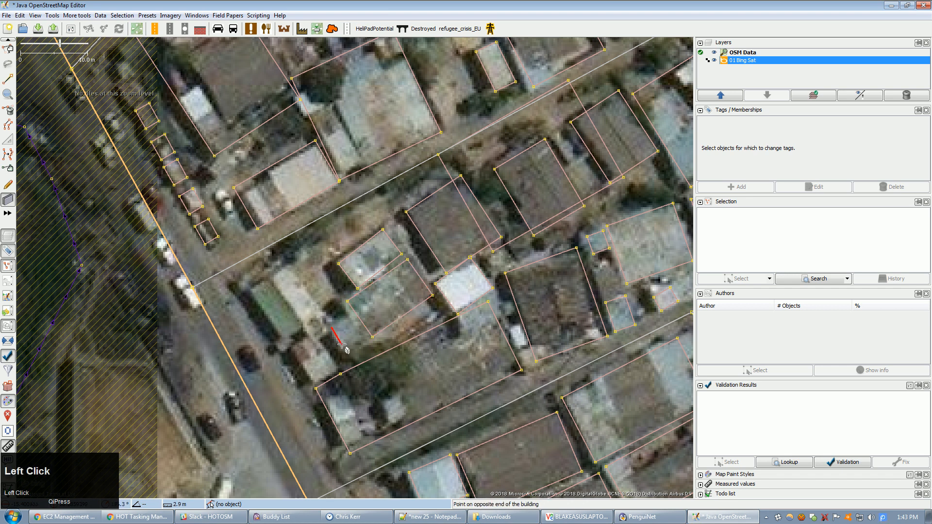
{"action": "left_click", "coordinate": [342, 344]}
{"action": "left_click", "coordinate": [360, 334]}
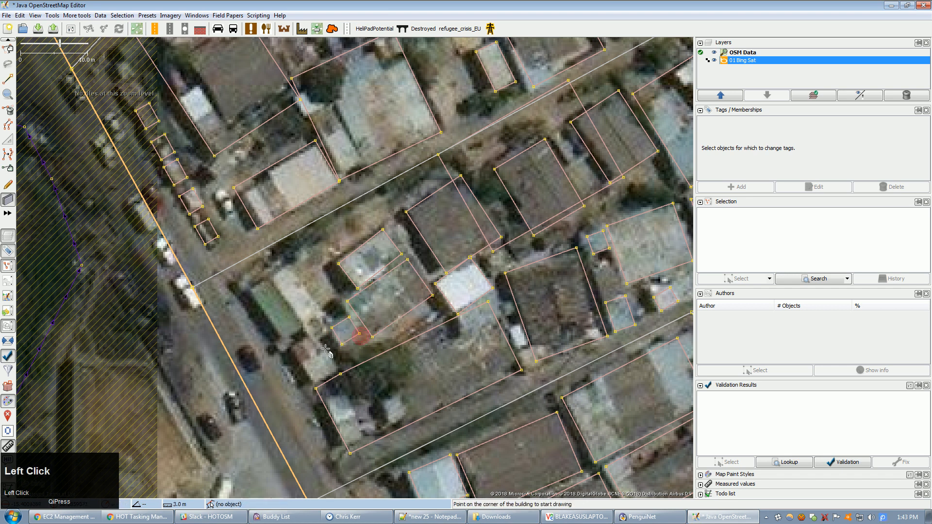
- Draw rectangular building outlines over the roadside house, about 4 m wide, and the green-roofed building north of it, about 3 m wide
{"action": "left_click", "coordinate": [289, 348]}
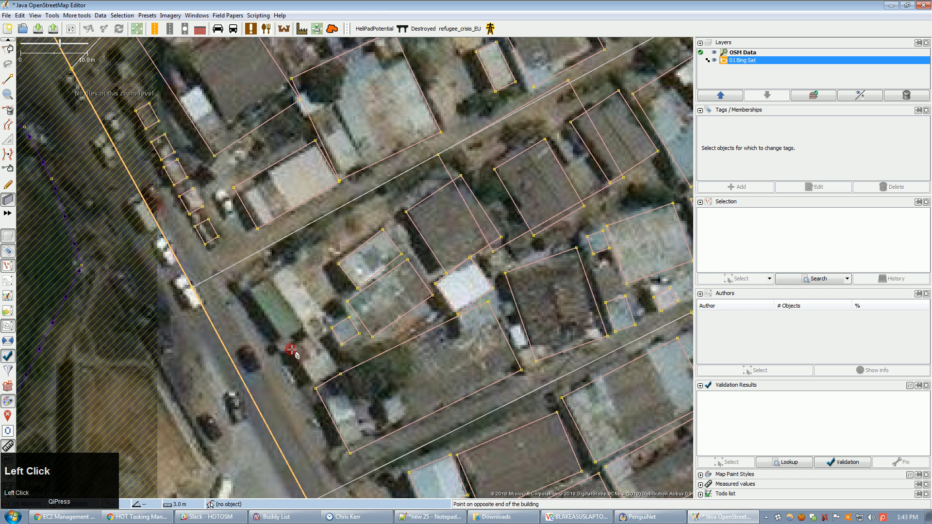
{"action": "left_click", "coordinate": [312, 382]}
{"action": "left_click", "coordinate": [335, 374]}
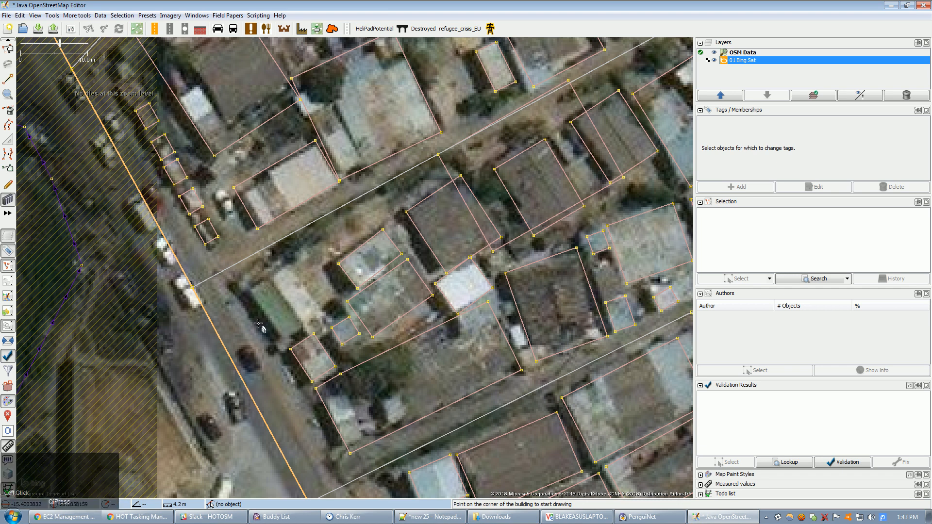
{"action": "left_click", "coordinate": [249, 292]}
{"action": "left_click", "coordinate": [282, 338]}
{"action": "left_click", "coordinate": [300, 325]}
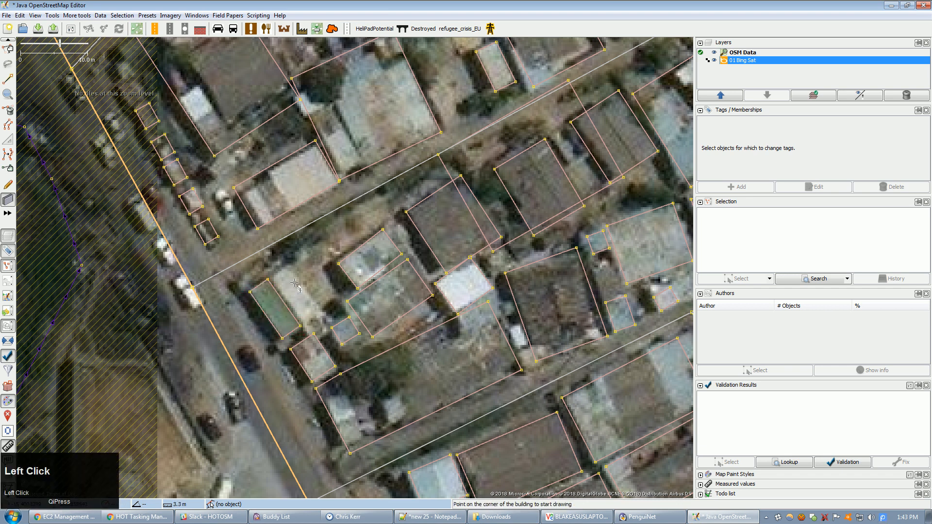
- Draw building outlines over the narrow light roof east of the green one, about 9 m long, and the tiny structure at its south end
{"action": "left_click", "coordinate": [288, 268]}
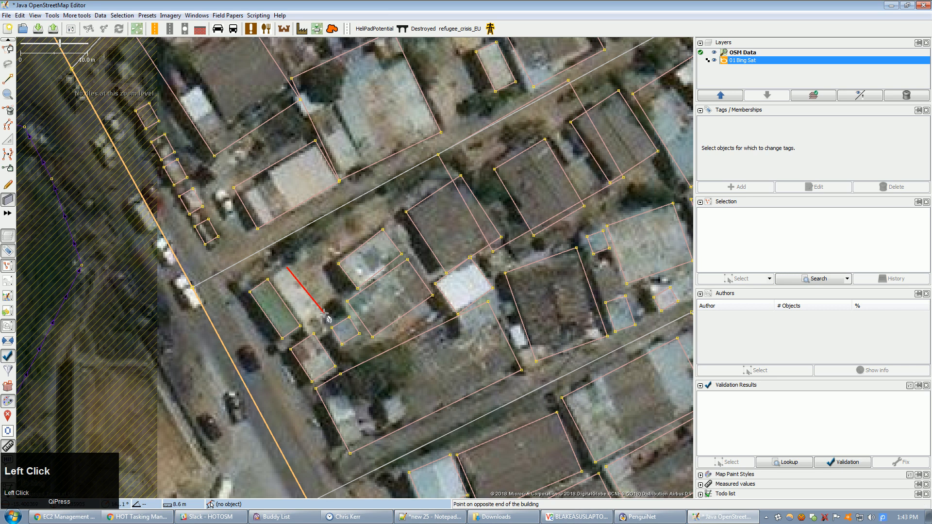
{"action": "left_click", "coordinate": [322, 316]}
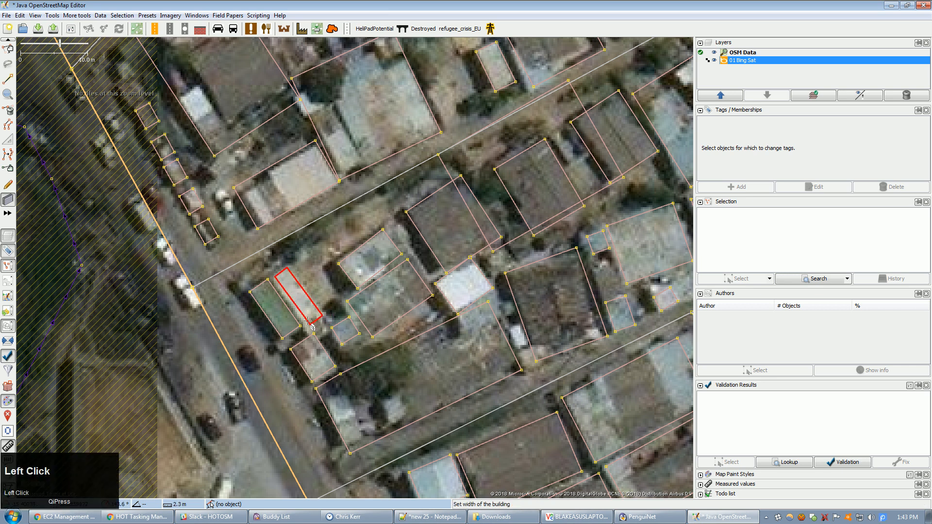
{"action": "left_click", "coordinate": [304, 324]}
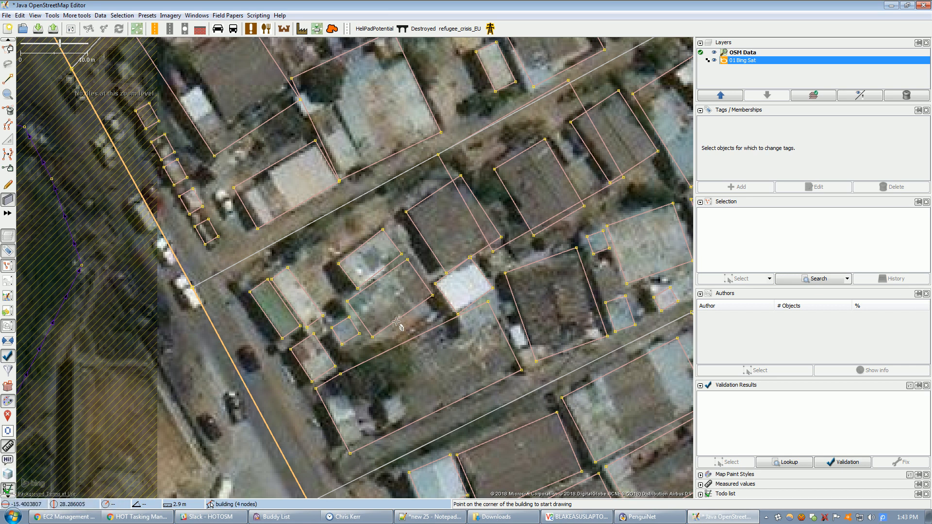
- Move the old oversized outline back toward the cluster and replace its geometry with the new grey-green roof outline
{"action": "key", "text": "s"}
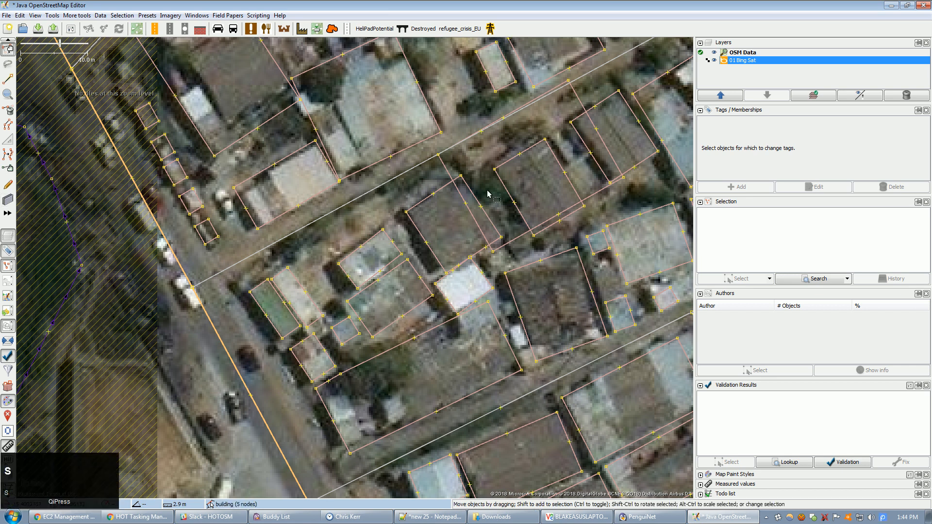
{"action": "left_click_drag", "start_coordinate": [454, 174], "coordinate": [406, 217]}
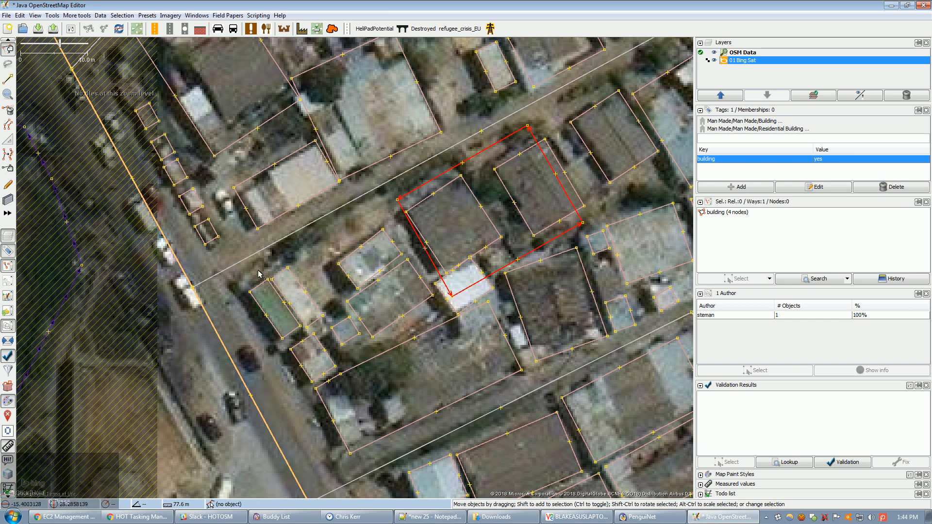
{"action": "key", "text": "s"}
{"action": "key", "text": "s"}
{"action": "key", "text": "s"}
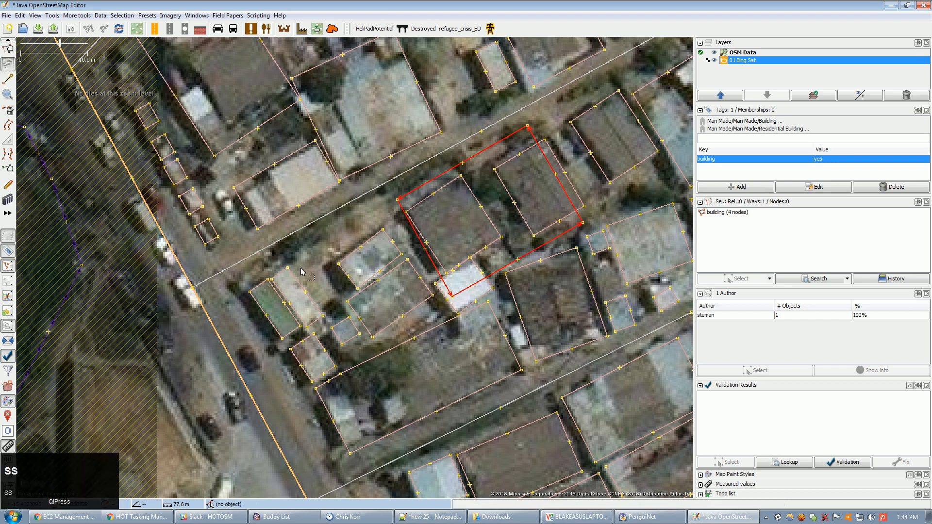
{"action": "left_click", "coordinate": [413, 311], "text": "shift"}
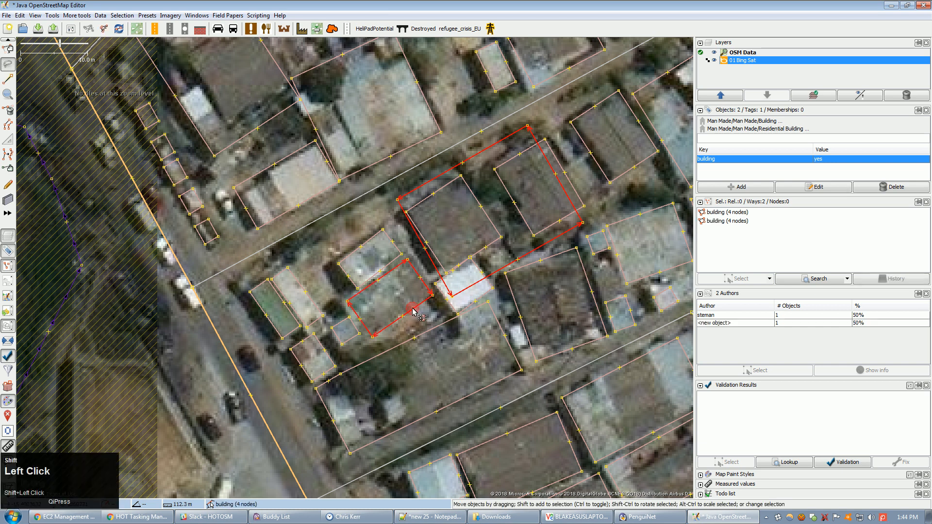
{"action": "left_click", "coordinate": [77, 15]}
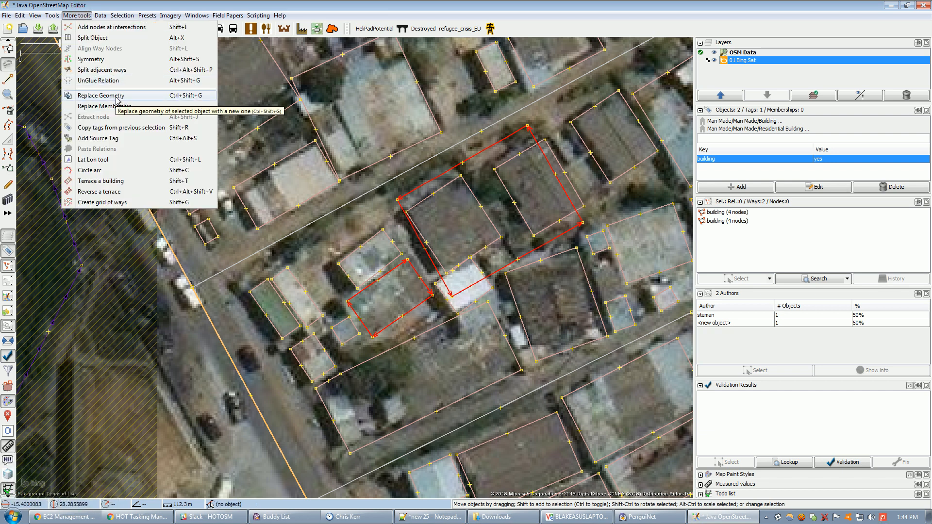
{"action": "left_click", "coordinate": [117, 97]}
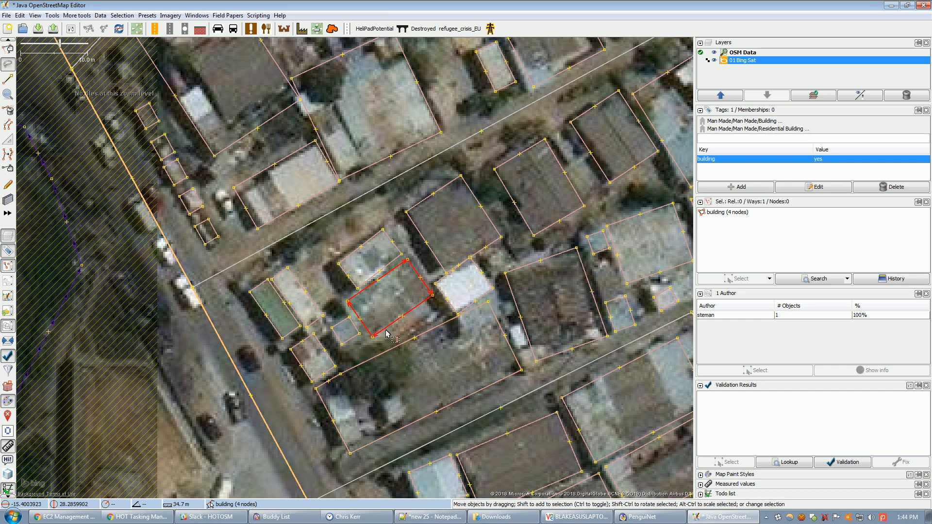
- Move the southern oversized building outline southeast, off the small buildings it covers
{"action": "left_click_drag", "start_coordinate": [420, 385], "coordinate": [367, 293]}
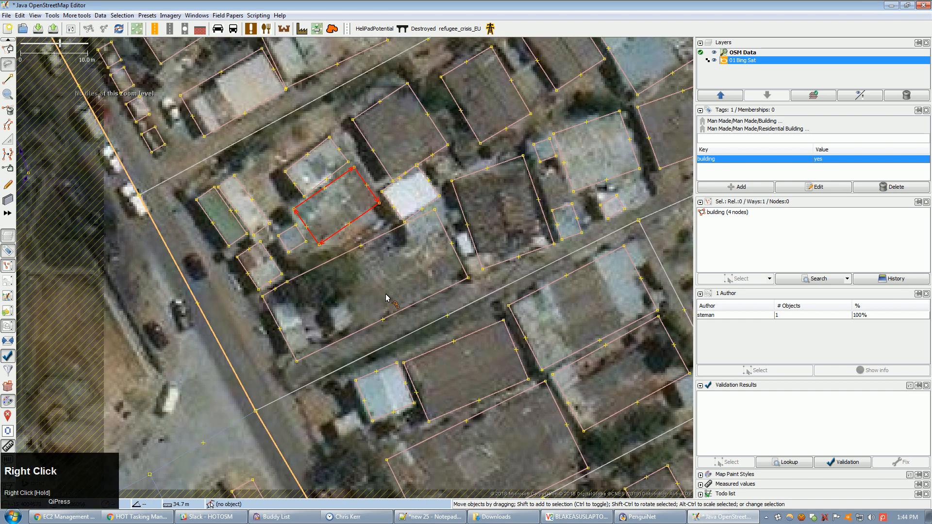
{"action": "left_click_drag", "start_coordinate": [420, 314], "coordinate": [470, 378]}
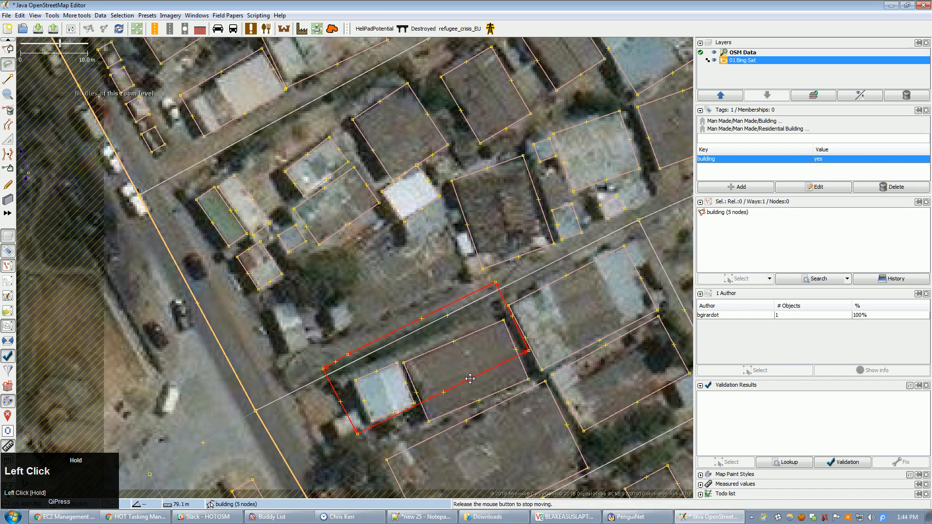
{"action": "left_click_drag", "start_coordinate": [376, 294], "coordinate": [381, 269]}
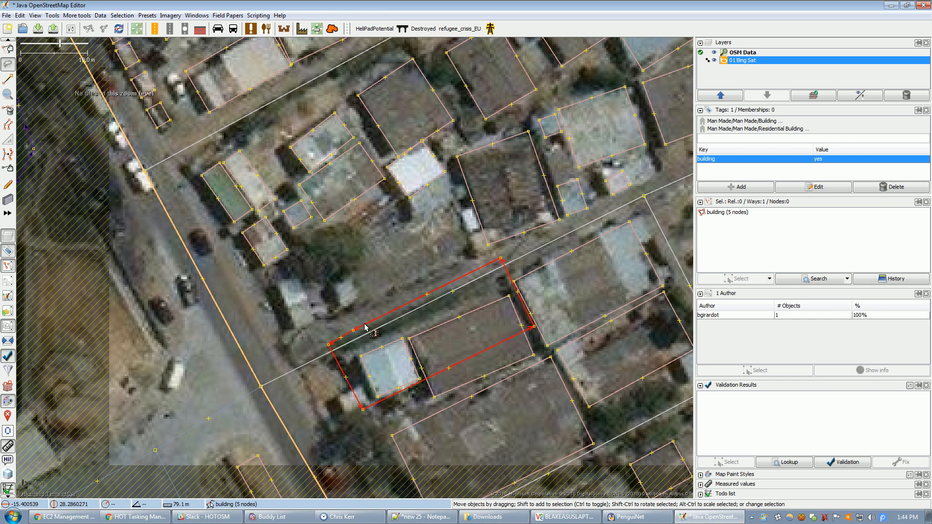
- Draw building outlines over the light-roofed building beside the main road and the small hut just east of it
{"action": "key", "text": "Escape"}
{"action": "key", "text": "b"}
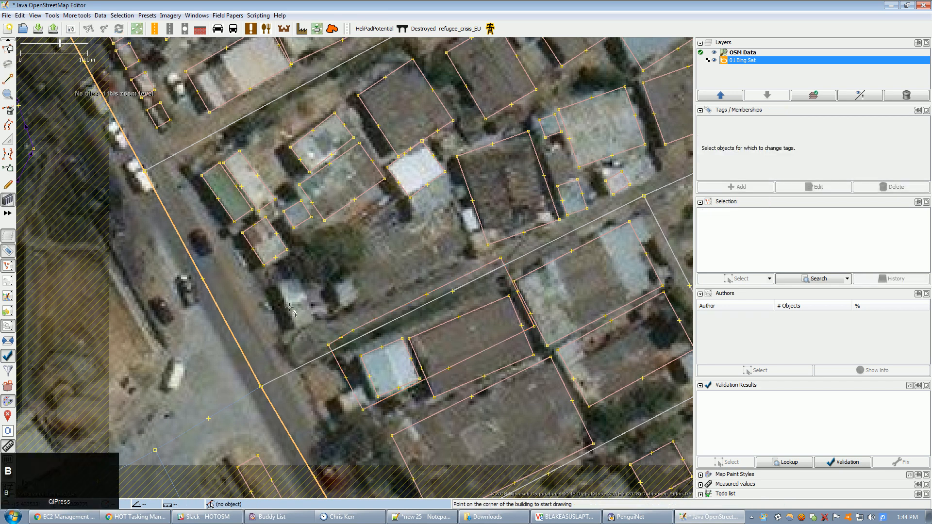
{"action": "left_click", "coordinate": [279, 283]}
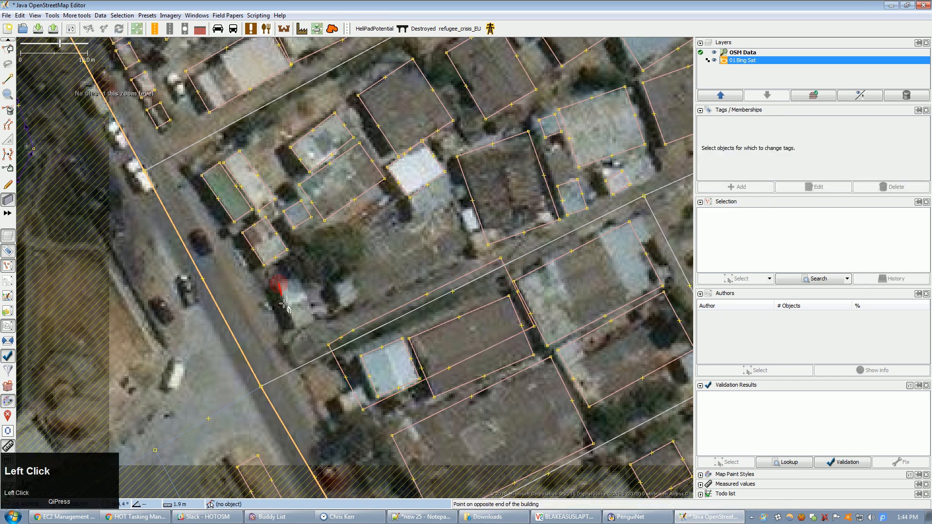
{"action": "left_click", "coordinate": [296, 329]}
{"action": "left_click", "coordinate": [314, 320]}
{"action": "left_click", "coordinate": [333, 288]}
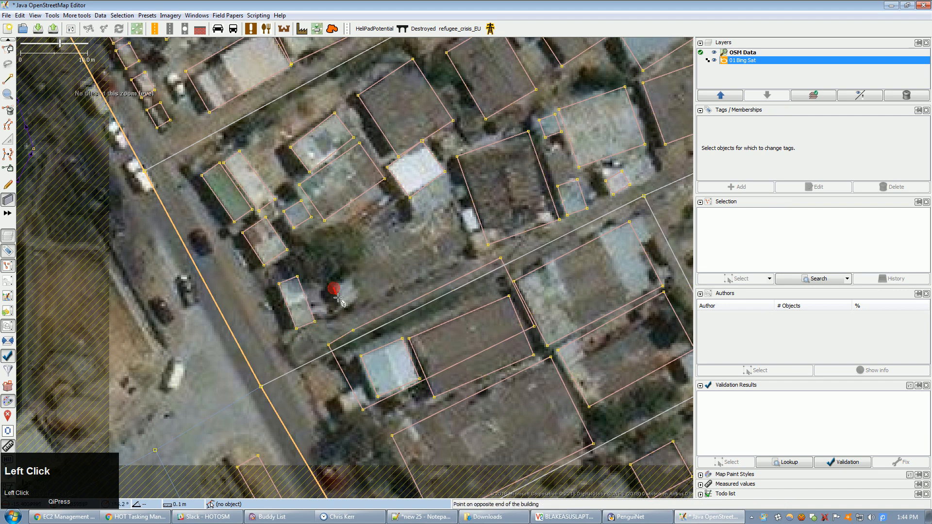
{"action": "left_click", "coordinate": [343, 305]}
{"action": "left_click", "coordinate": [359, 293]}
- Draw a building outline over the grey-green roof directly south of the white roof, about 2.5 m wide
{"action": "left_click", "coordinate": [419, 215]}
{"action": "left_click", "coordinate": [453, 197]}
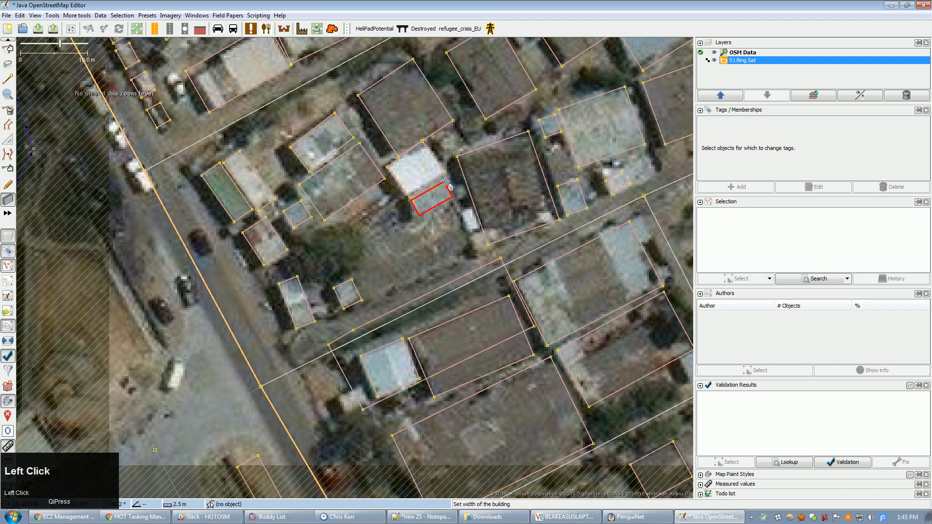
{"action": "left_click", "coordinate": [446, 182]}
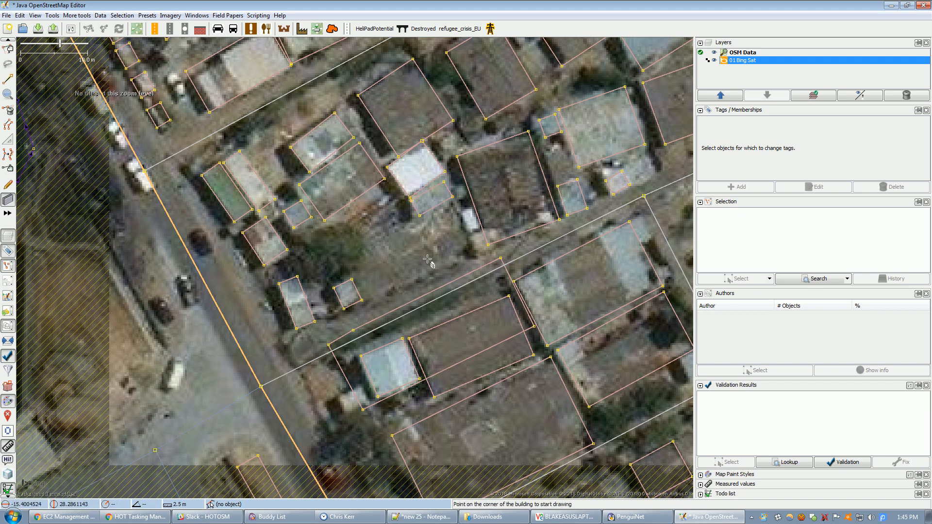
- Replace the geometry of the displaced oversized outline straddling the side road with the new outline of the small hut
{"action": "key", "text": "s"}
{"action": "key", "text": "s"}
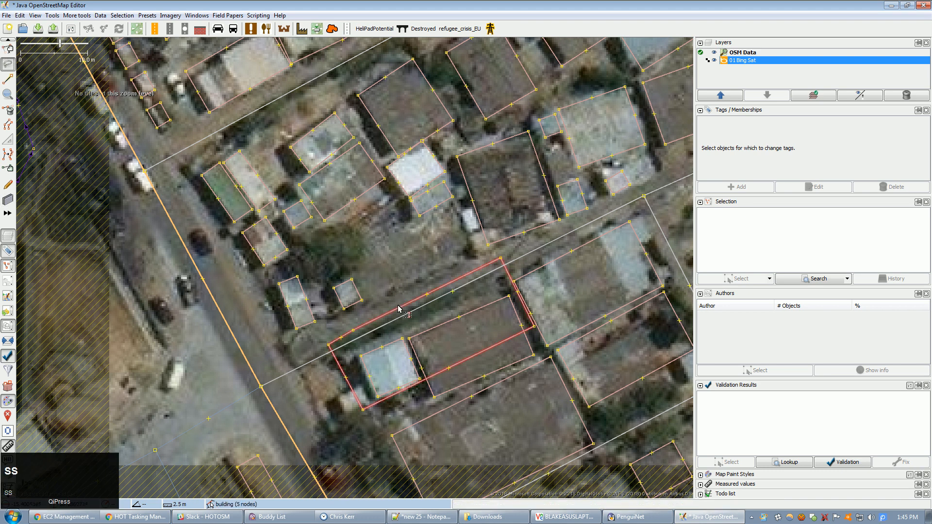
{"action": "left_click", "coordinate": [398, 309]}
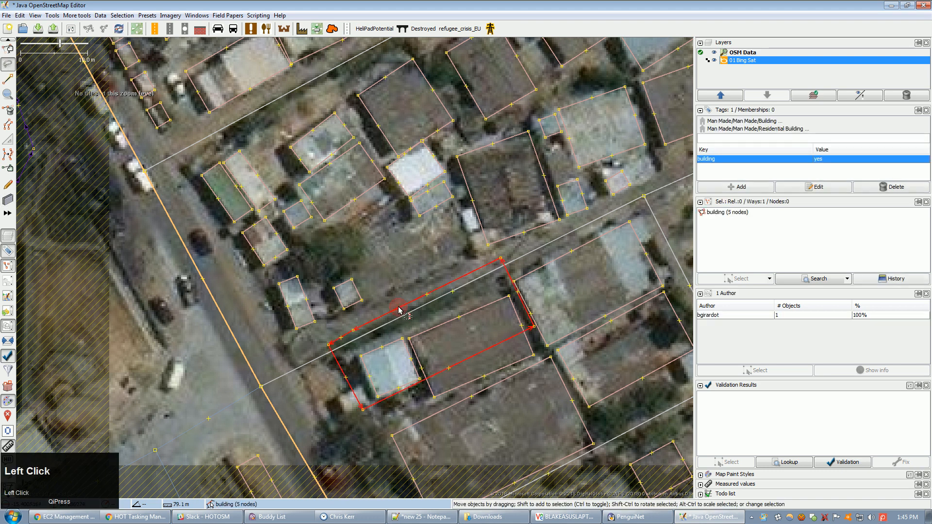
{"action": "left_click", "coordinate": [359, 293], "text": "shift"}
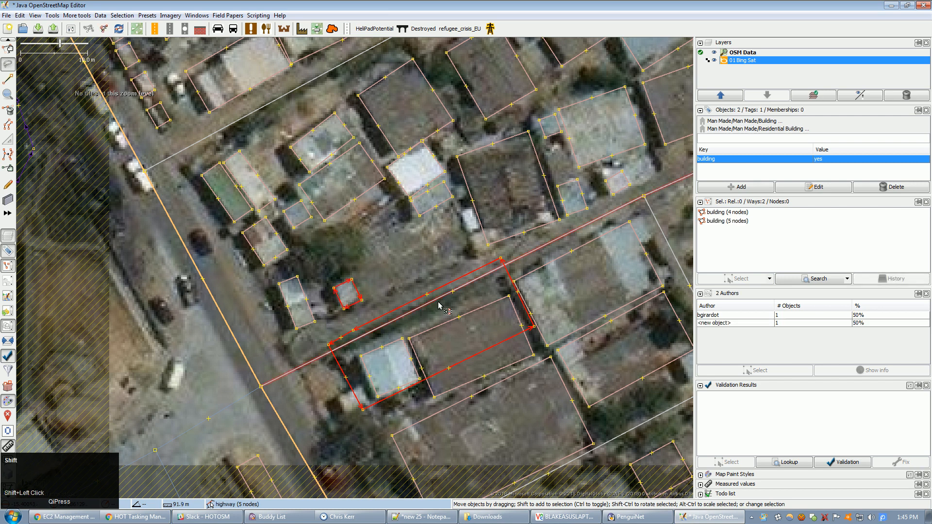
{"action": "key", "text": "ctrl"}
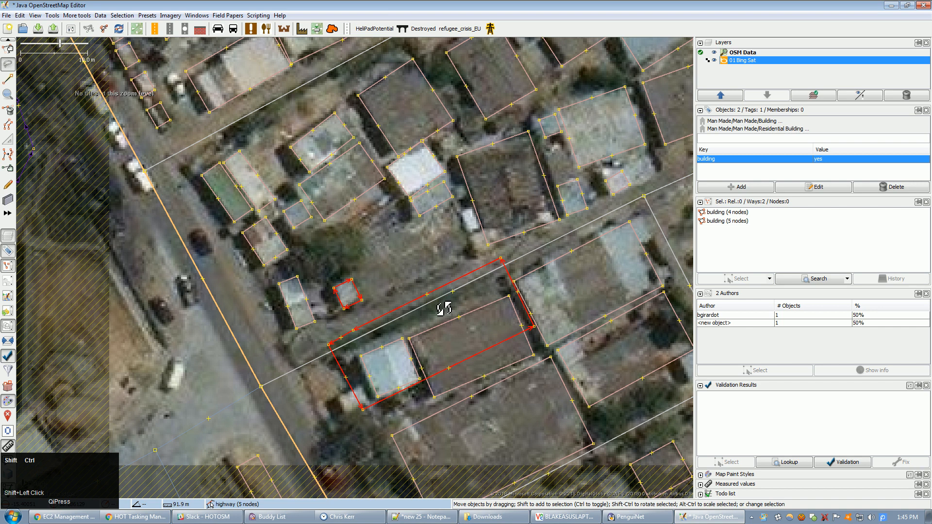
{"action": "key", "text": "ctrl+shift+g"}
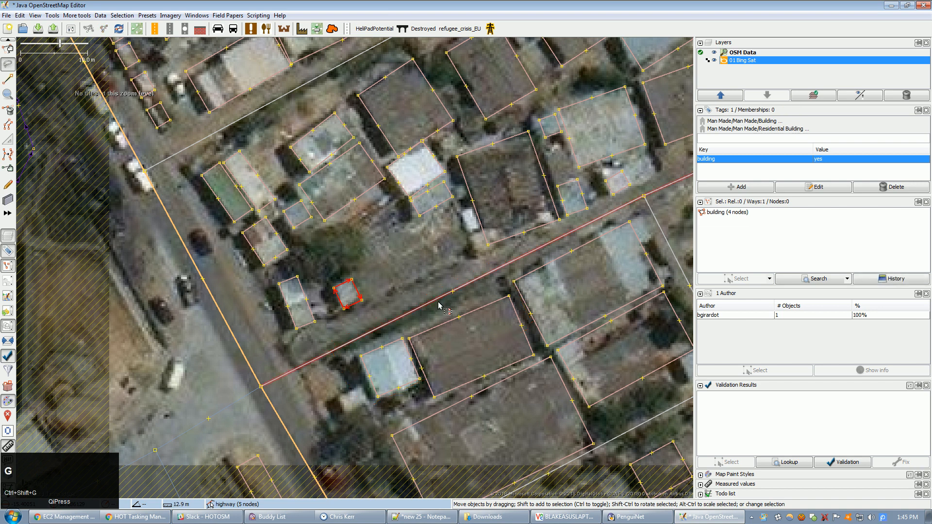
{"action": "left_click", "coordinate": [79, 16]}
{"action": "left_click_drag", "start_coordinate": [79, 16], "coordinate": [189, 105]}
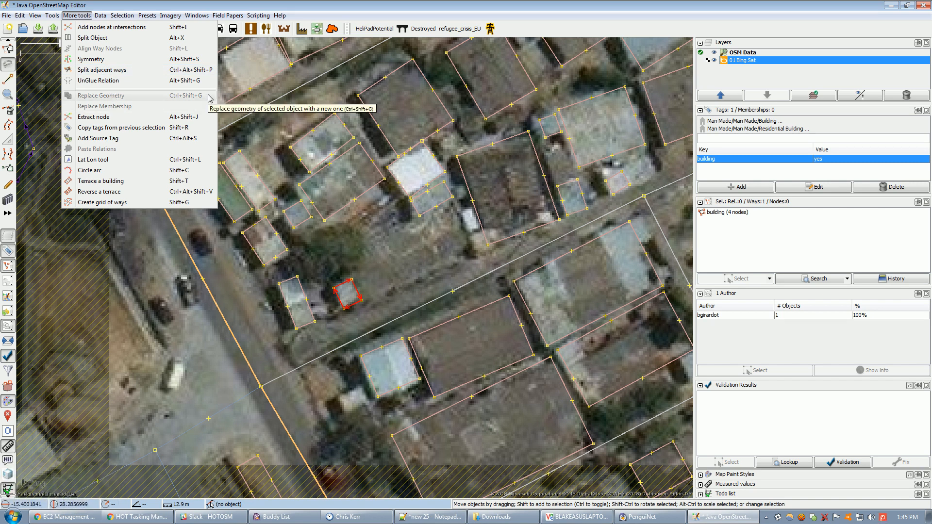
{"action": "left_click", "coordinate": [397, 273]}
- Move the oversized building outline beside the row of roadside stalls to the east, off the dark-roofed house
{"action": "scroll", "coordinate": [399, 277], "scroll_direction": "down", "scroll_amount": 1}
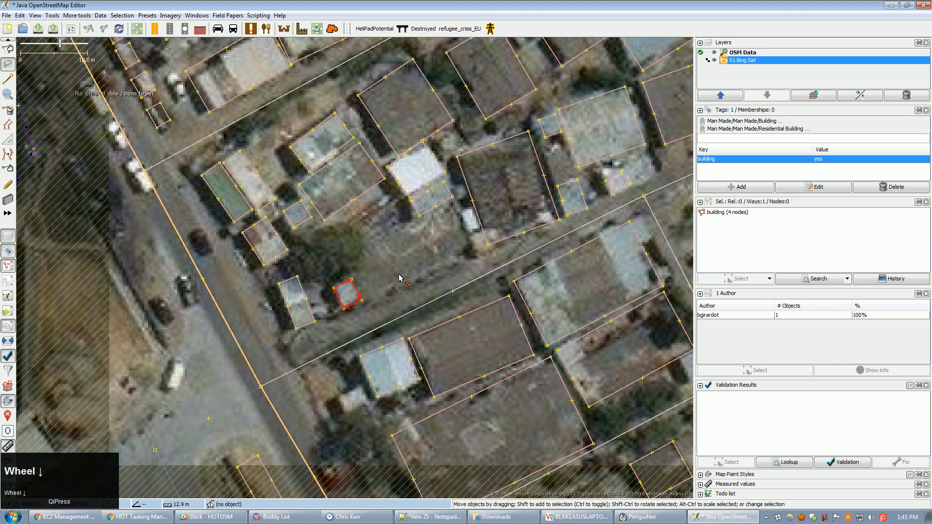
{"action": "scroll", "coordinate": [399, 274], "scroll_direction": "down", "scroll_amount": 1}
{"action": "left_click_drag", "start_coordinate": [401, 249], "coordinate": [391, 410]}
{"action": "scroll", "coordinate": [274, 280], "scroll_direction": "up", "scroll_amount": 2}
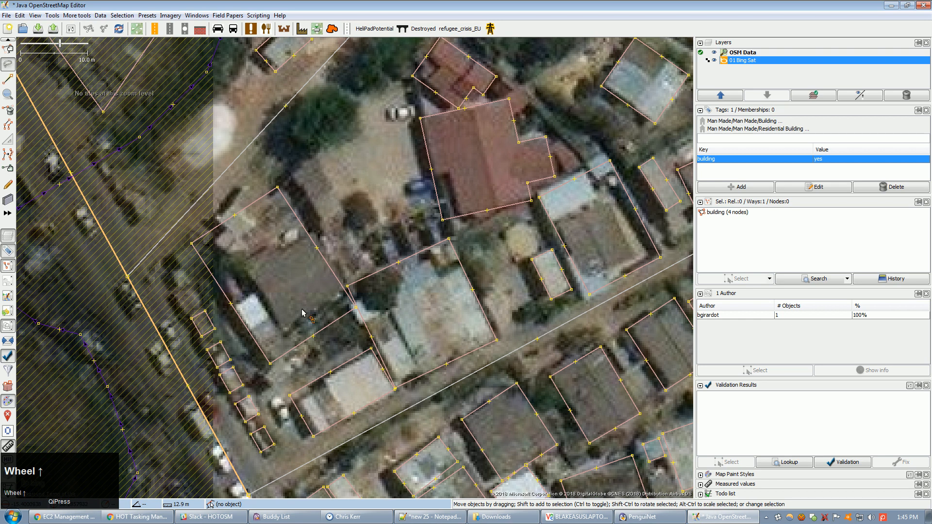
{"action": "left_click_drag", "start_coordinate": [260, 341], "coordinate": [413, 301]}
{"action": "left_click_drag", "start_coordinate": [287, 288], "coordinate": [300, 264]}
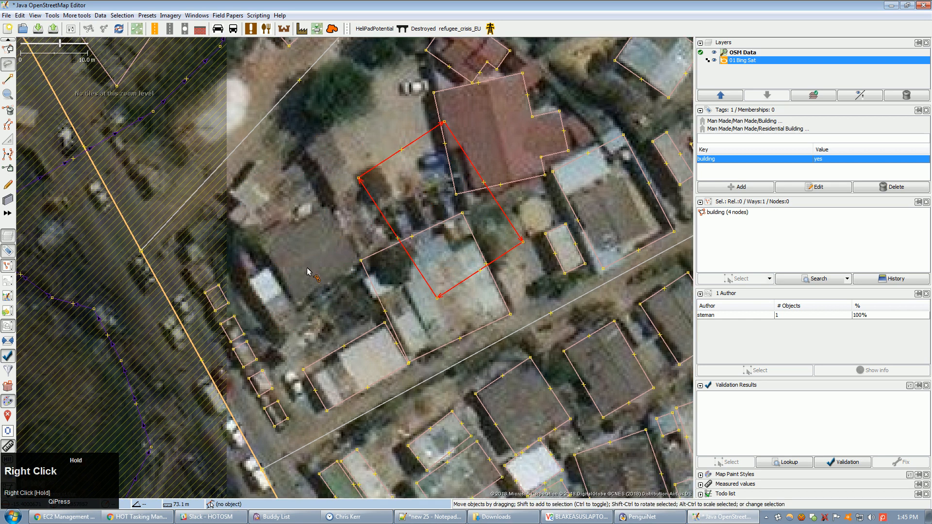
{"action": "left_click", "coordinate": [300, 263]}
- Draw building outlines over the dark-roofed house, about 10 m wide, and the narrow white roof southwest of it, about 3.3 m wide
{"action": "key", "text": "Escape"}
{"action": "key", "text": "b"}
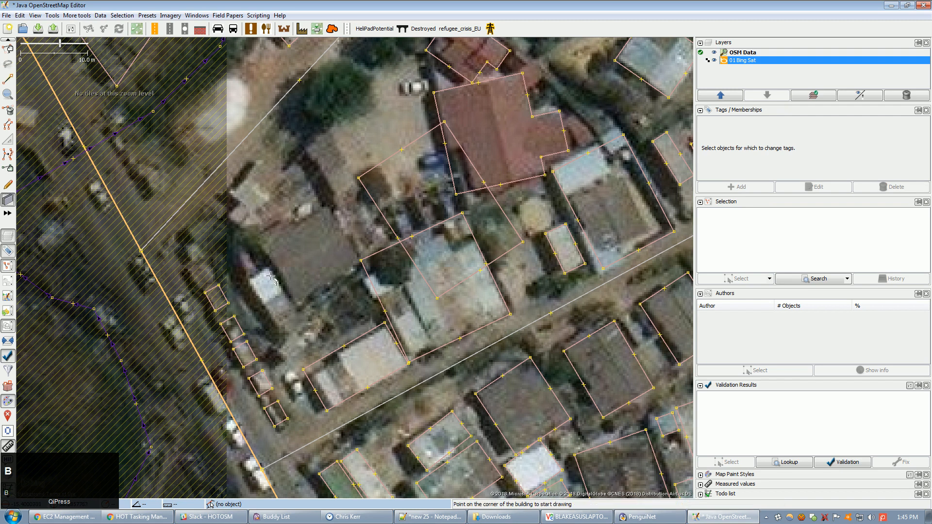
{"action": "left_click", "coordinate": [260, 240]}
{"action": "left_click", "coordinate": [297, 302]}
{"action": "left_click", "coordinate": [349, 253]}
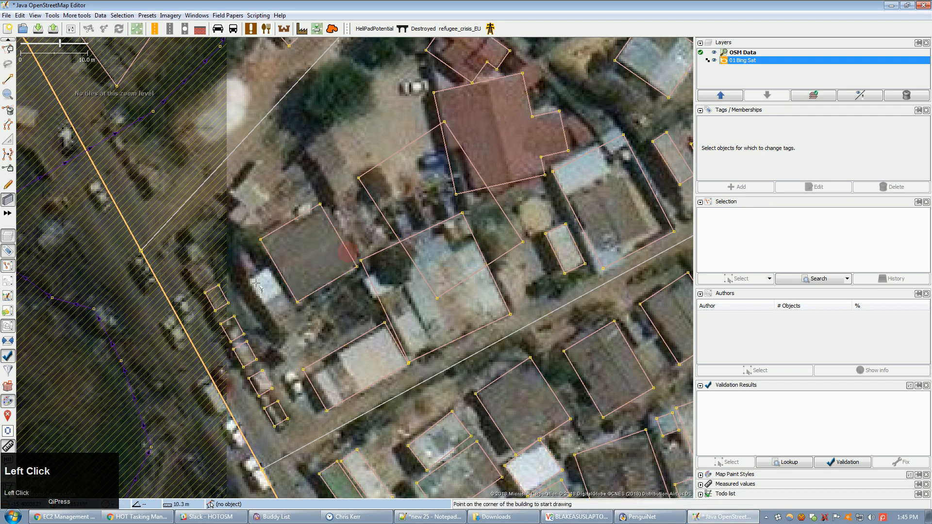
{"action": "left_click", "coordinate": [251, 282]}
{"action": "left_click", "coordinate": [283, 322]}
{"action": "left_click", "coordinate": [269, 270]}
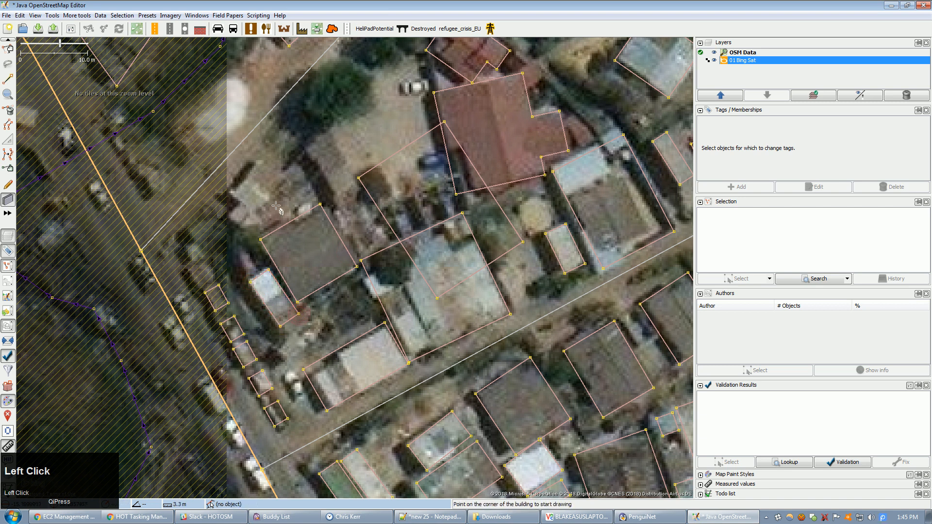
- Draw building outlines over the light roof northwest of the dark house, about 5.5 m long, and the tiny structure at its southwest corner
{"action": "left_click", "coordinate": [256, 165]}
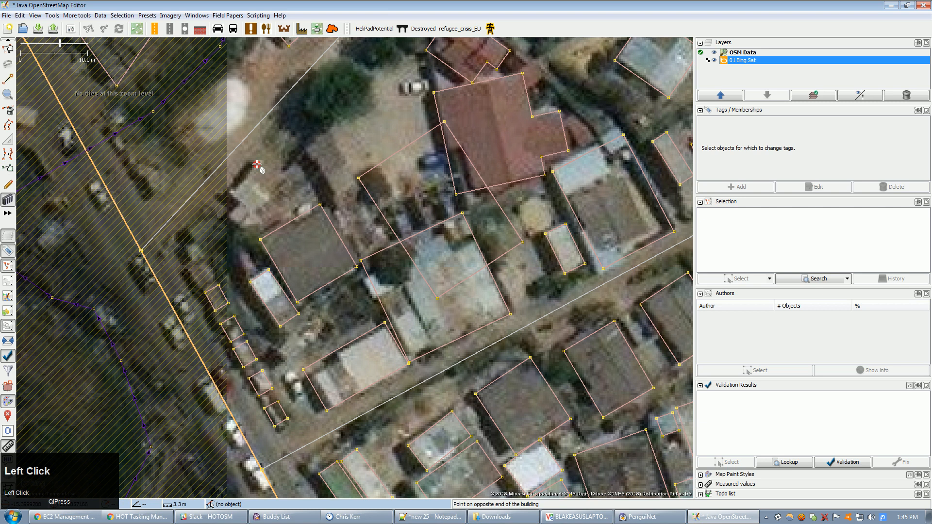
{"action": "left_click", "coordinate": [234, 193]}
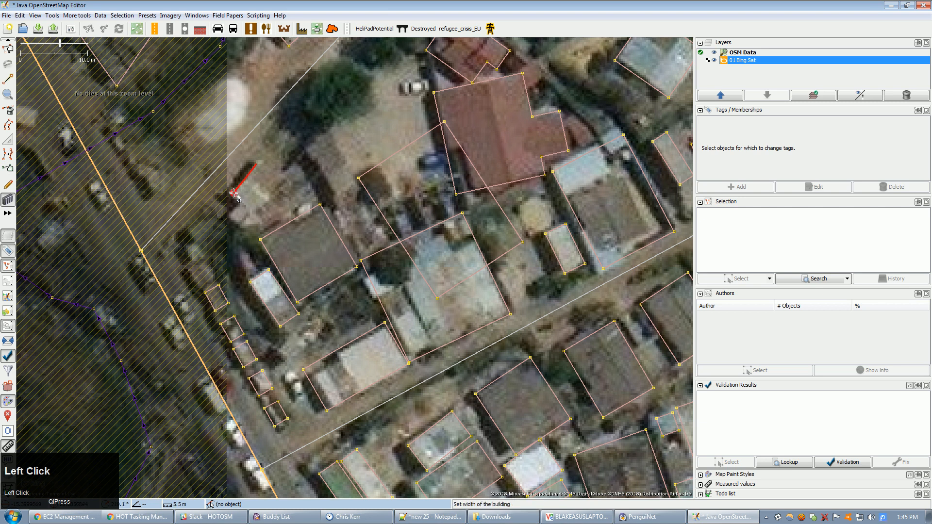
{"action": "left_click", "coordinate": [257, 212]}
{"action": "left_click", "coordinate": [238, 204]}
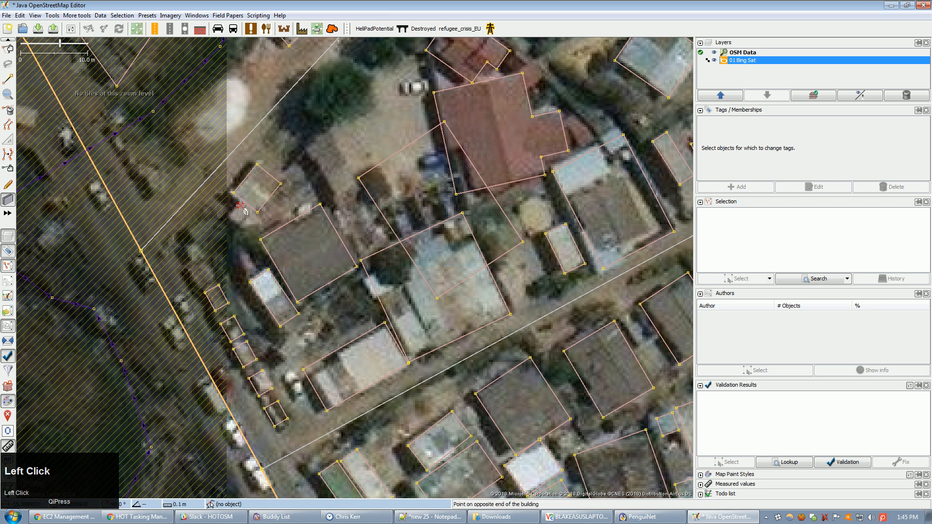
{"action": "left_click", "coordinate": [230, 216]}
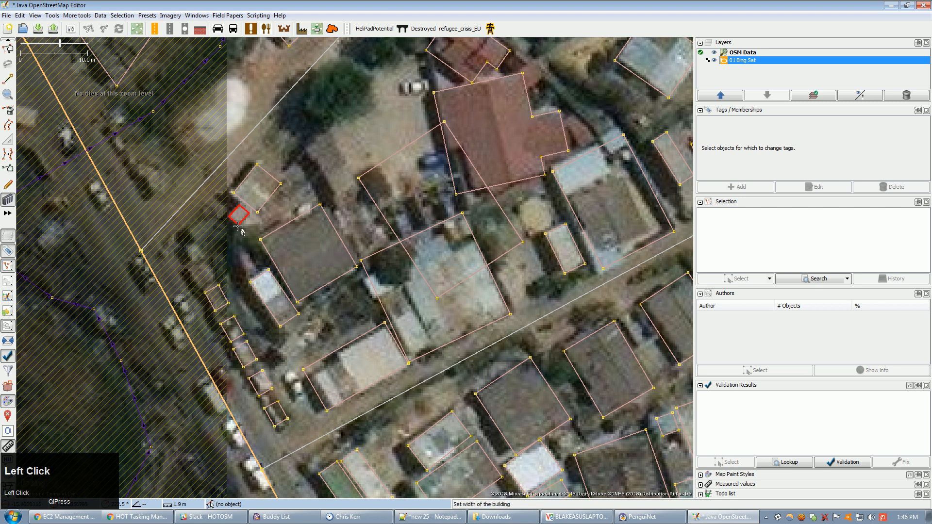
{"action": "left_click", "coordinate": [238, 225]}
- Replace the geometry of the displaced oversized outline with the new outline of the dark-roofed house
{"action": "key", "text": "s"}
{"action": "key", "text": "s"}
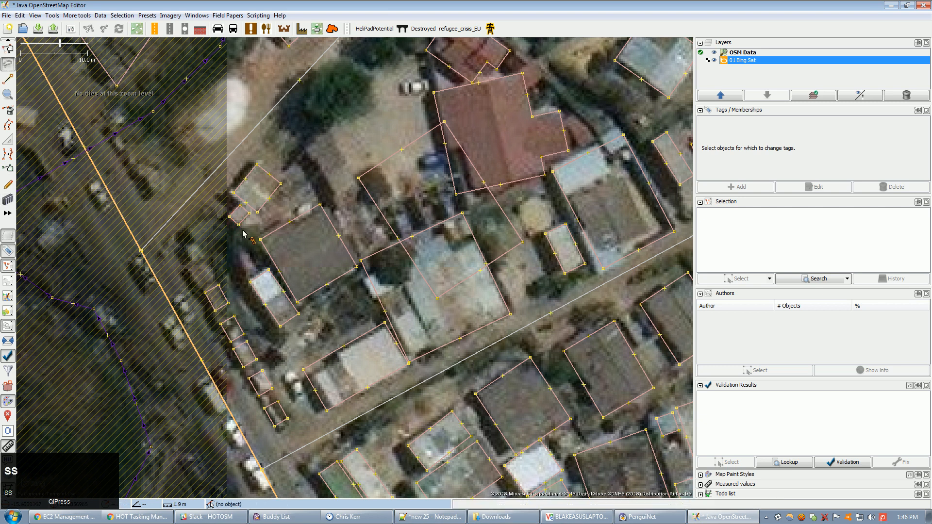
{"action": "left_click", "coordinate": [377, 159]}
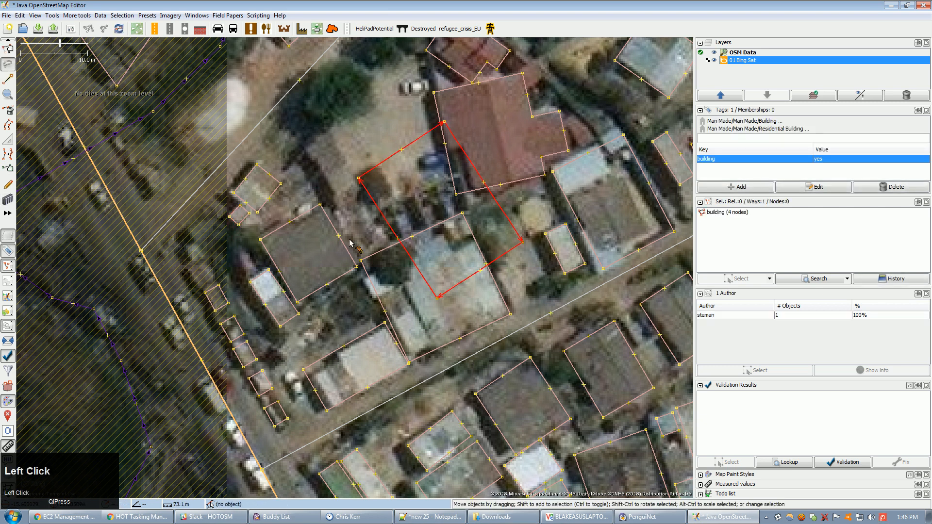
{"action": "left_click", "coordinate": [347, 247], "text": "shift"}
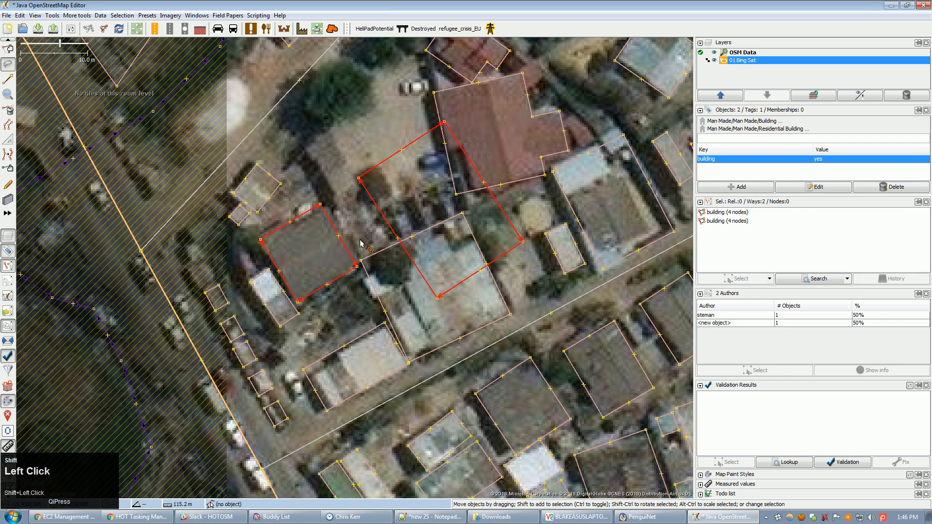
{"action": "left_click", "coordinate": [77, 15]}
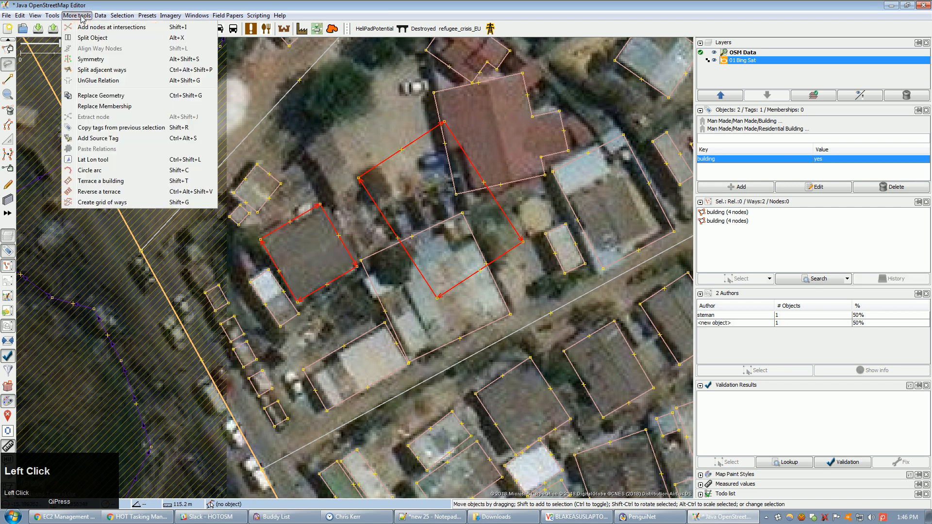
{"action": "left_click", "coordinate": [192, 96]}
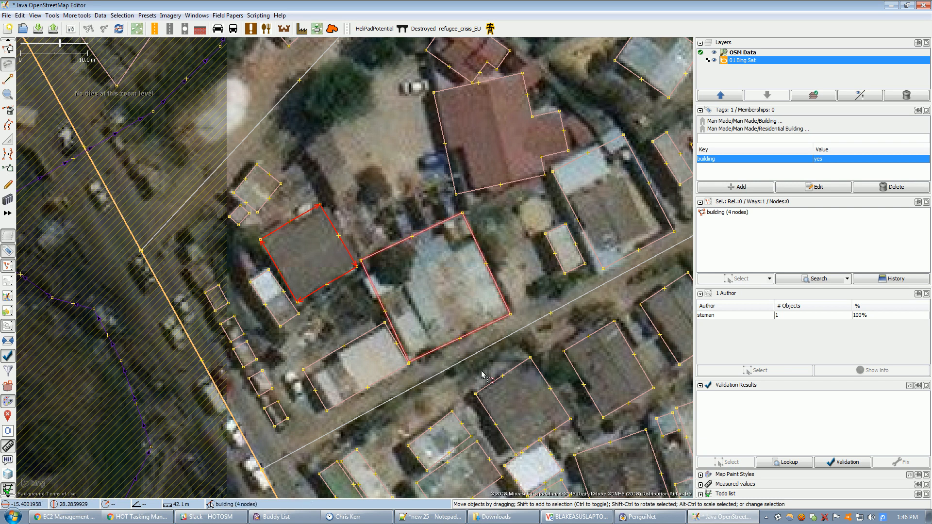
- Move the oversized building outline southeast of the red-roofed building to the northeast, off the white and dark roofs it covers
{"action": "key", "text": "s"}
{"action": "mouse_move", "coordinate": [589, 426]}
{"action": "left_mouse_down"}
{"action": "mouse_move", "coordinate": [520, 374]}
{"action": "mouse_move", "coordinate": [415, 345]}
{"action": "mouse_move", "coordinate": [382, 357]}
{"action": "left_mouse_up"}
{"action": "scroll", "coordinate": [490, 368], "scroll_direction": "down", "scroll_amount": 2}
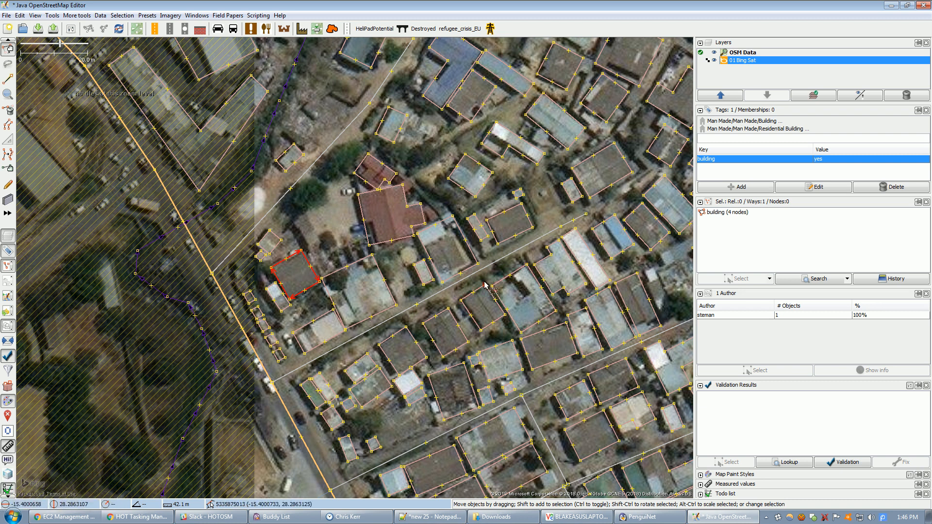
{"action": "scroll", "coordinate": [462, 261], "scroll_direction": "up", "scroll_amount": 2}
{"action": "scroll", "coordinate": [462, 262], "scroll_direction": "up", "scroll_amount": 1}
{"action": "scroll", "coordinate": [464, 271], "scroll_direction": "down", "scroll_amount": 1}
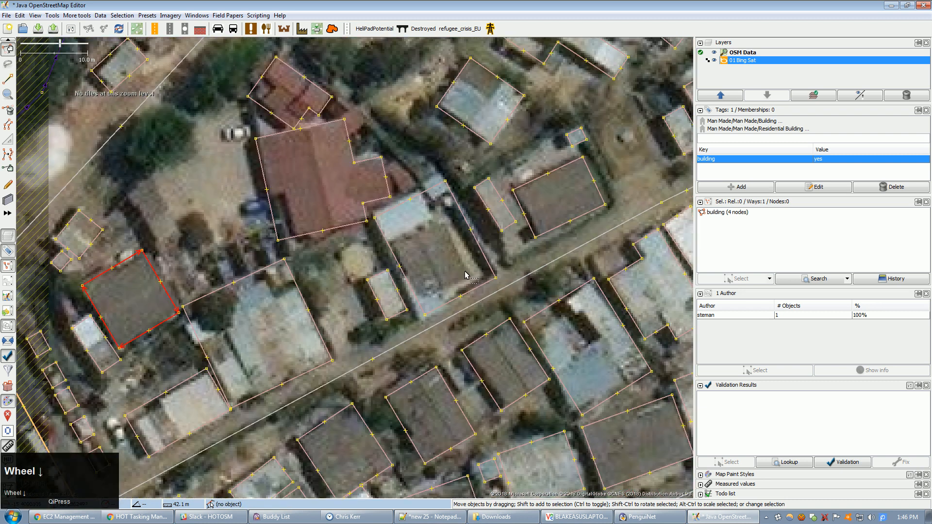
{"action": "left_click_drag", "start_coordinate": [496, 276], "coordinate": [575, 225]}
{"action": "left_click_drag", "start_coordinate": [432, 266], "coordinate": [381, 287]}
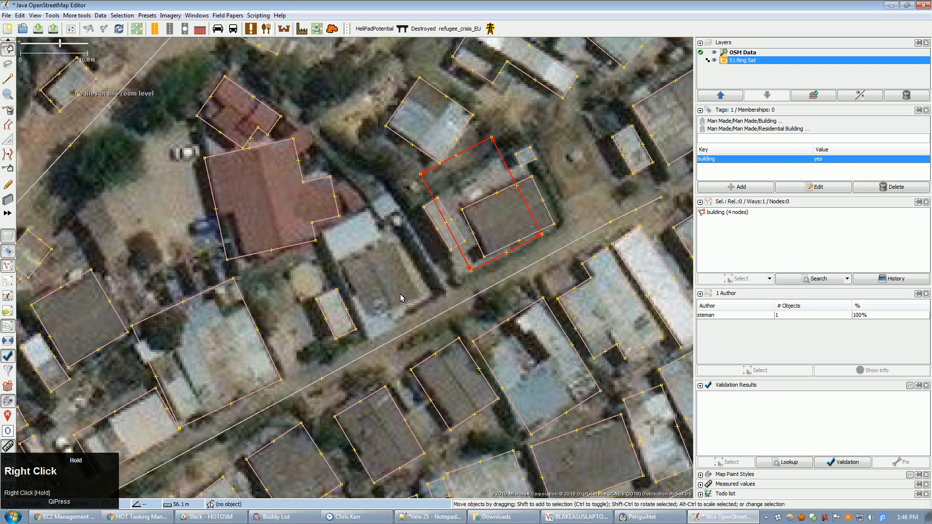
- Draw building outlines over the white roof southeast of the red-roofed building and the dark roof below it, about 8 m wide
{"action": "left_click", "coordinate": [385, 293]}
{"action": "key", "text": "b"}
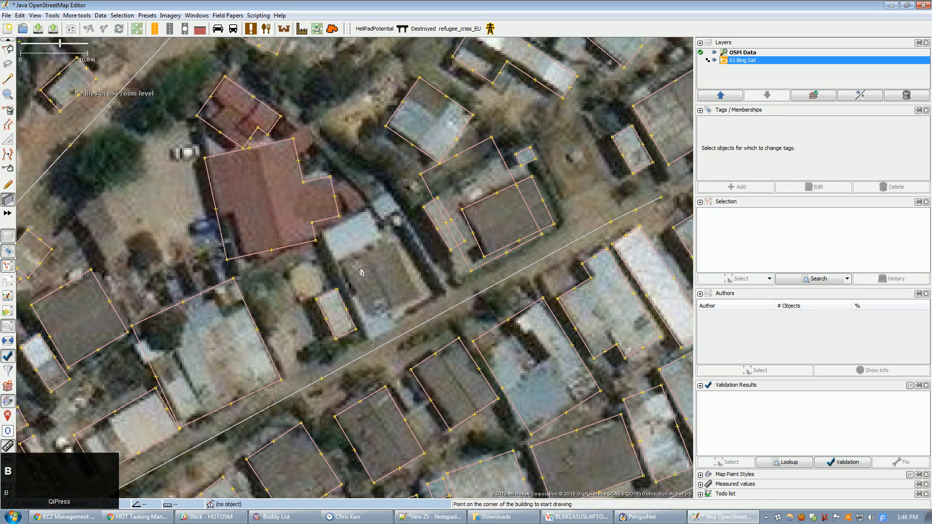
{"action": "left_click", "coordinate": [324, 236]}
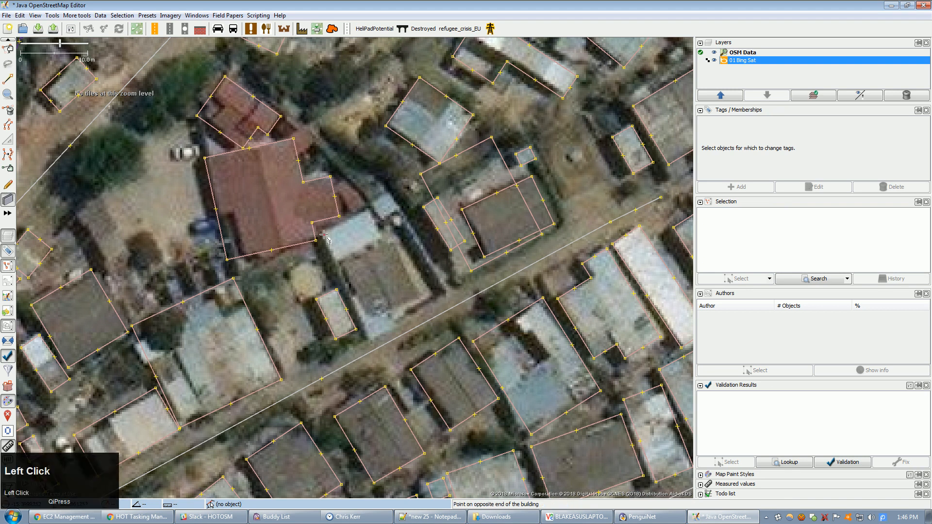
{"action": "left_click", "coordinate": [368, 214]}
{"action": "left_click", "coordinate": [378, 236]}
{"action": "scroll", "coordinate": [397, 309], "scroll_direction": "down", "scroll_amount": 1}
{"action": "left_click", "coordinate": [419, 296]}
{"action": "left_click", "coordinate": [397, 244]}
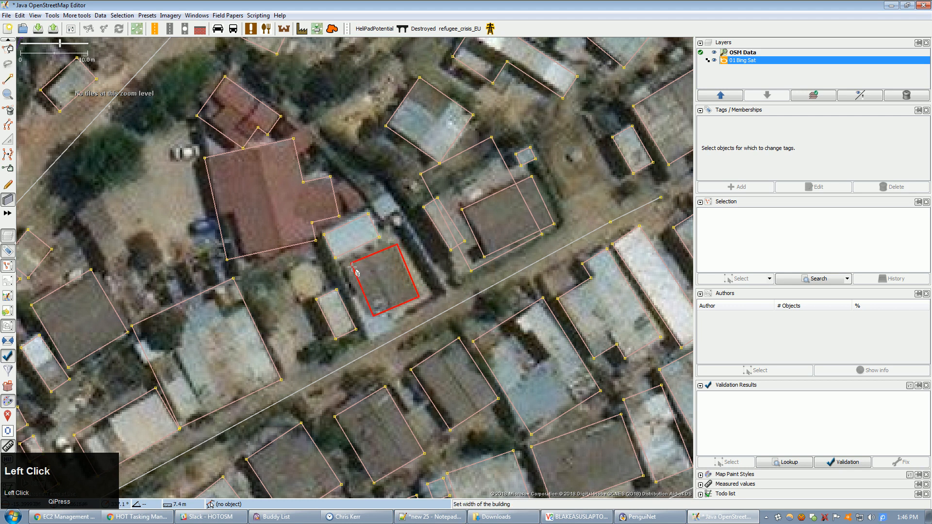
{"action": "left_click", "coordinate": [347, 267]}
- Draw building outlines over the small structure at the dark roof's south end and the tiny one northeast of the white roof, about 2.7 m wide
{"action": "left_click", "coordinate": [373, 338]}
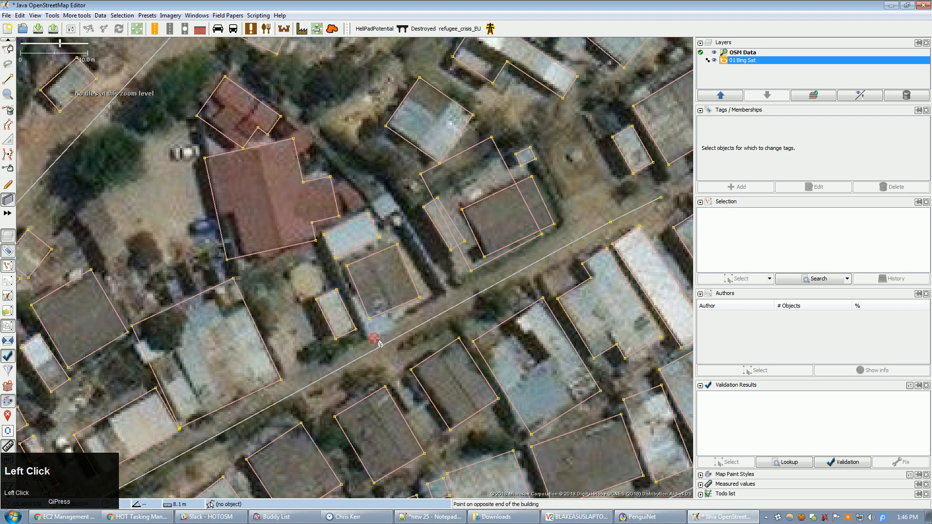
{"action": "left_click", "coordinate": [389, 329]}
{"action": "left_click", "coordinate": [383, 318]}
{"action": "left_click", "coordinate": [389, 196]}
{"action": "left_click", "coordinate": [400, 208]}
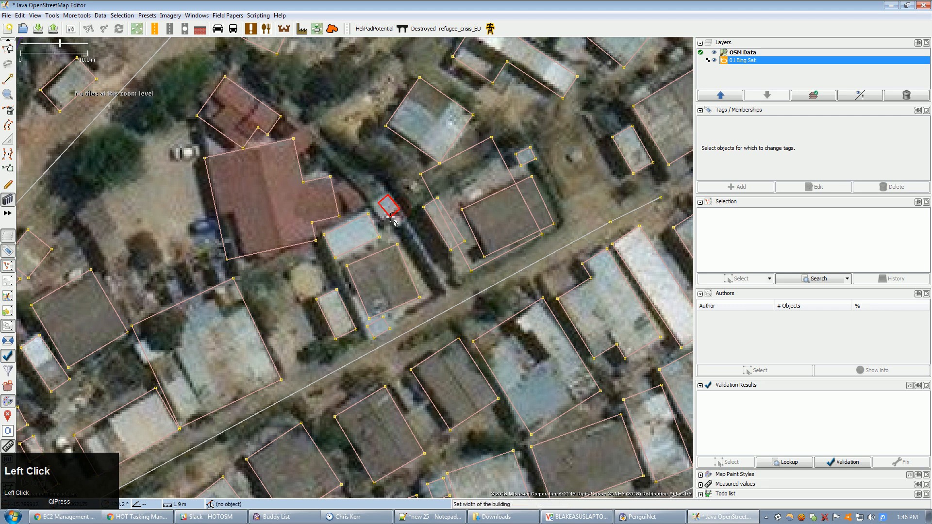
{"action": "left_click", "coordinate": [384, 219]}
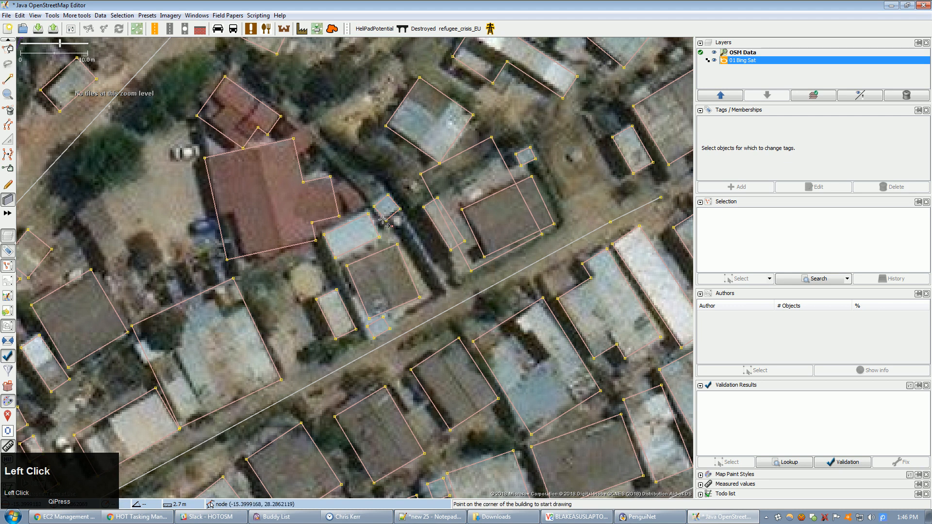
- Replace the geometry of the displaced oversized outline to the northeast with the new dark-roof outline
{"action": "key", "text": "s"}
{"action": "left_click", "coordinate": [412, 269]}
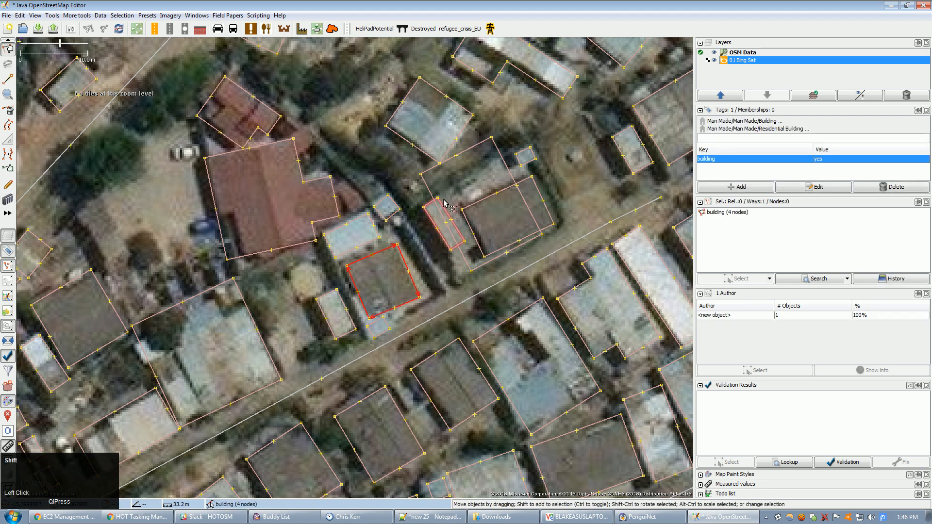
{"action": "left_click", "coordinate": [439, 228], "text": "shift"}
{"action": "key", "text": "ctrl+shift+g"}
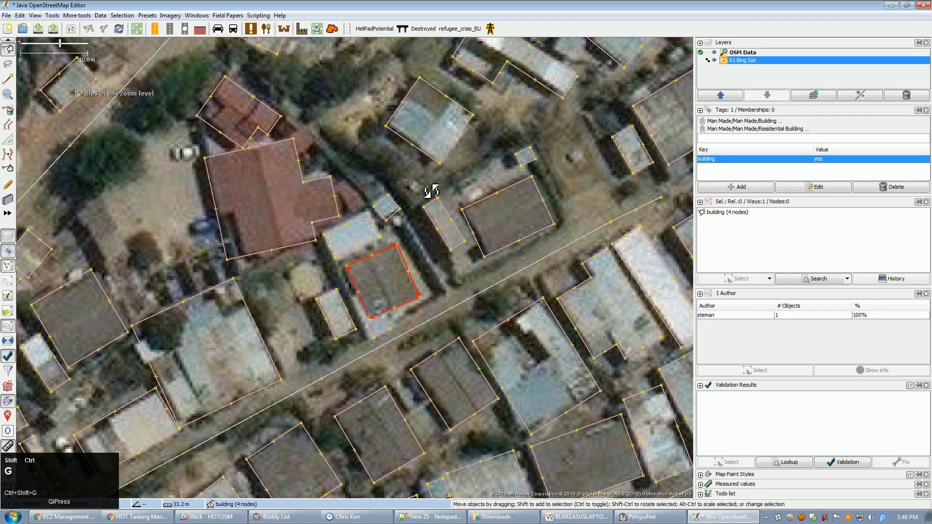